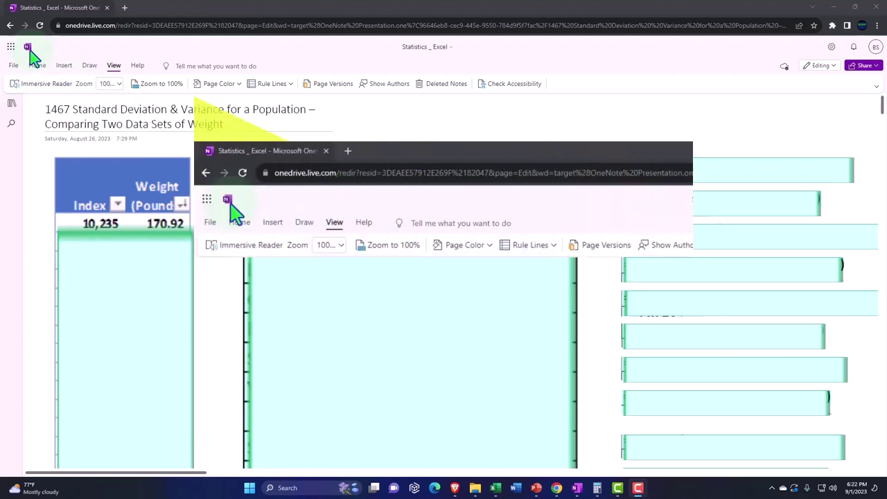
Step: Open the navigation pane and switch from OneNote Presentation to the OneNote and Excel Transcripts section
click(12, 104)
click(47, 132)
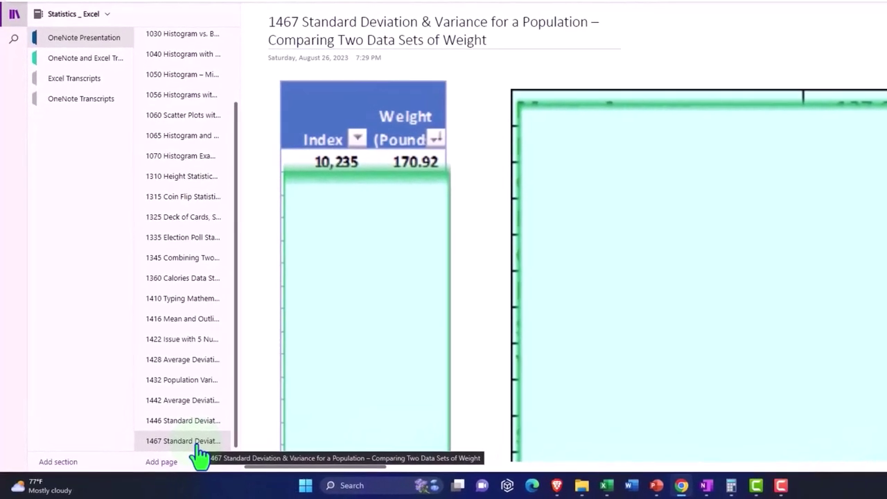
click(80, 59)
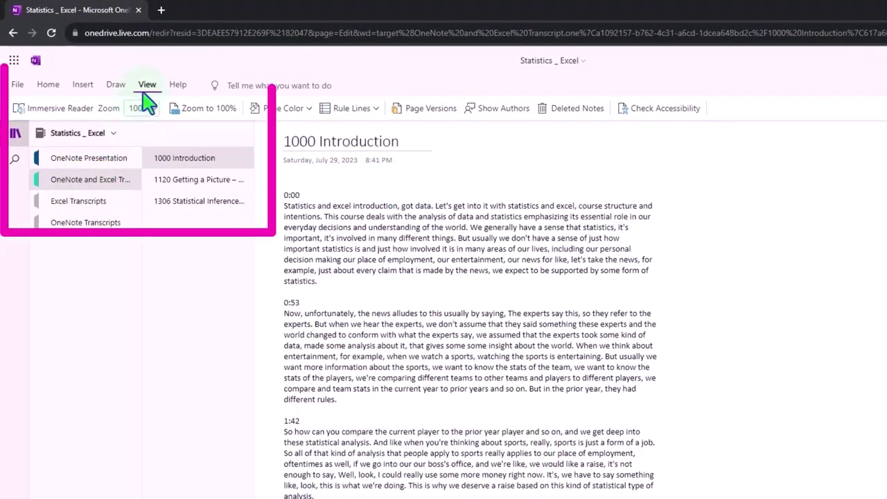
Step: Read the 1000 Introduction page in Immersive Reader, translated into Spanish (Mexico), scrolling down through it
click(50, 112)
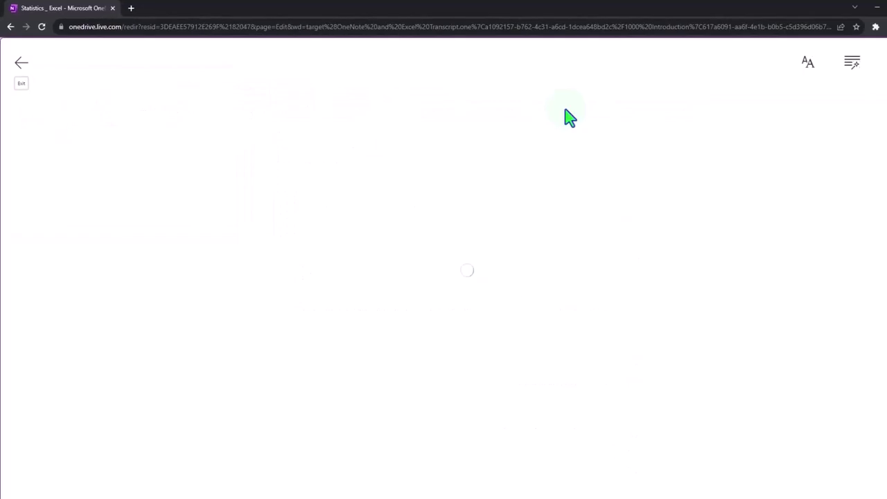
click(853, 61)
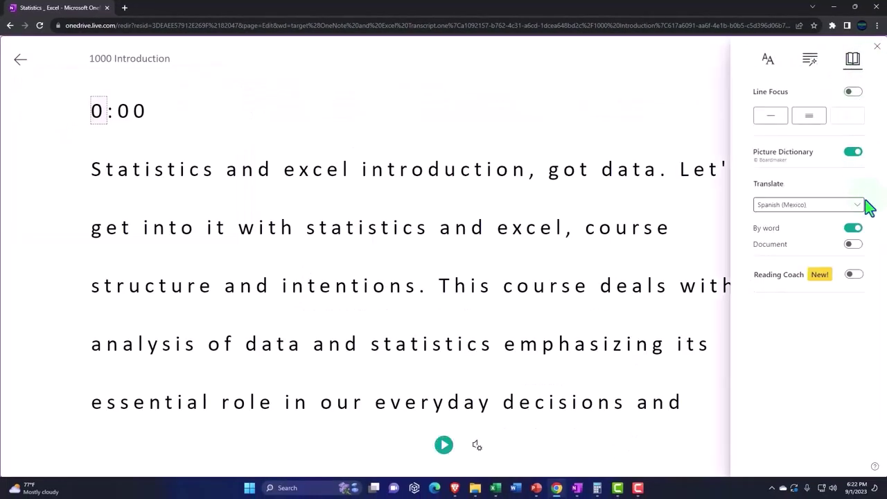
click(852, 246)
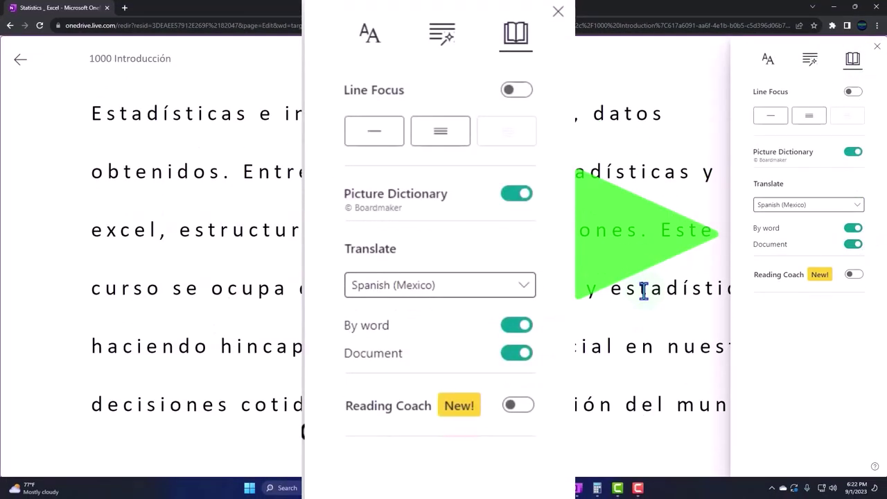
scroll(643, 291, down, 4)
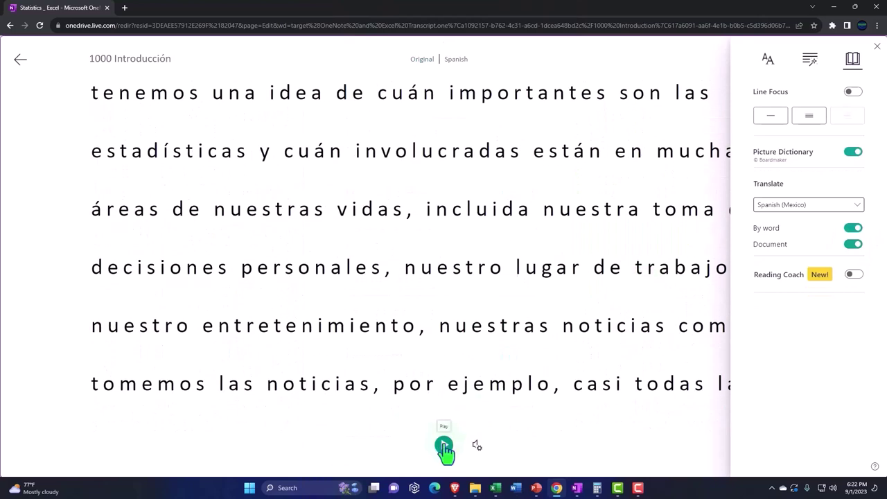
scroll(551, 395, down, 3)
scroll(551, 395, down, 3)
scroll(551, 395, down, 2)
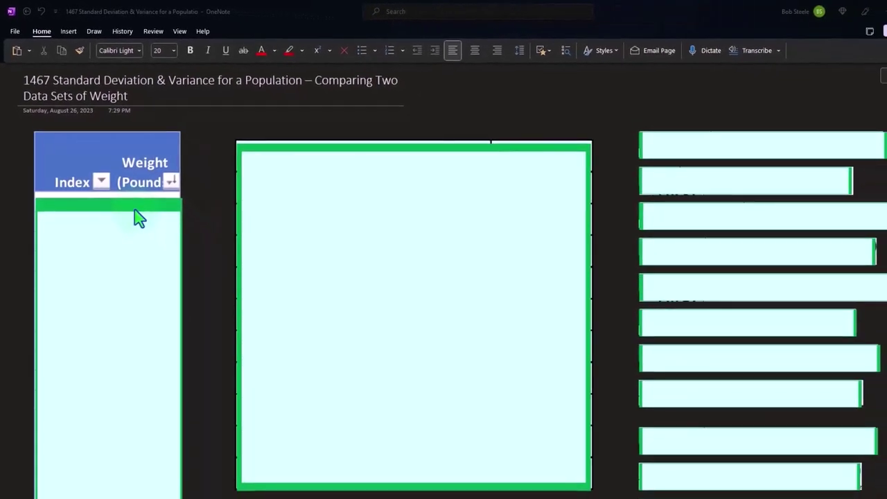
click(132, 254)
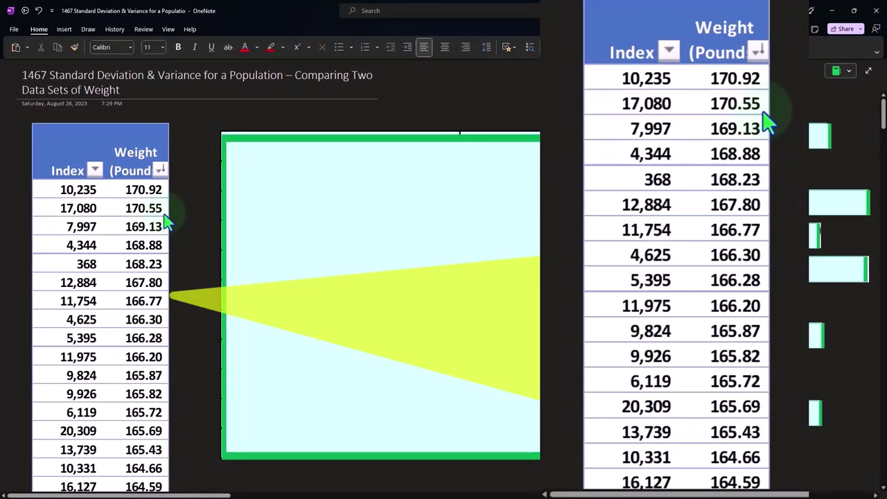
scroll(167, 244, down, 5)
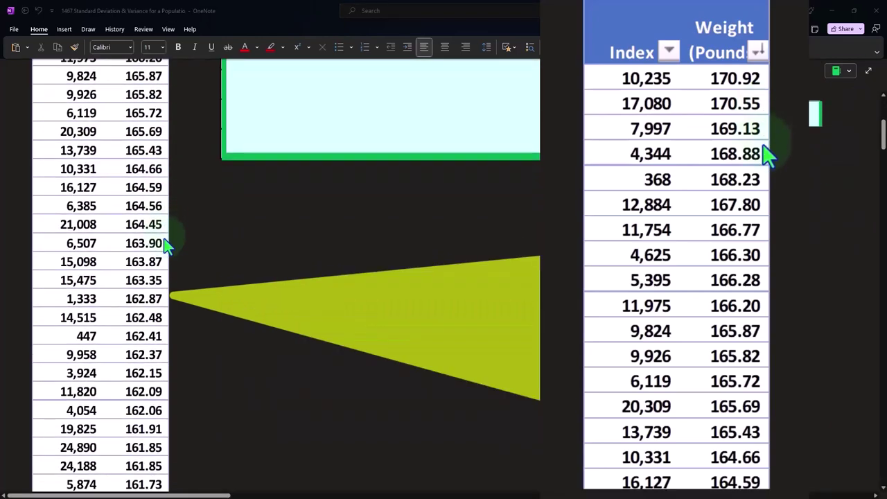
scroll(166, 244, down, 5)
scroll(166, 244, down, 5)
scroll(167, 244, down, 4)
scroll(166, 244, down, 5)
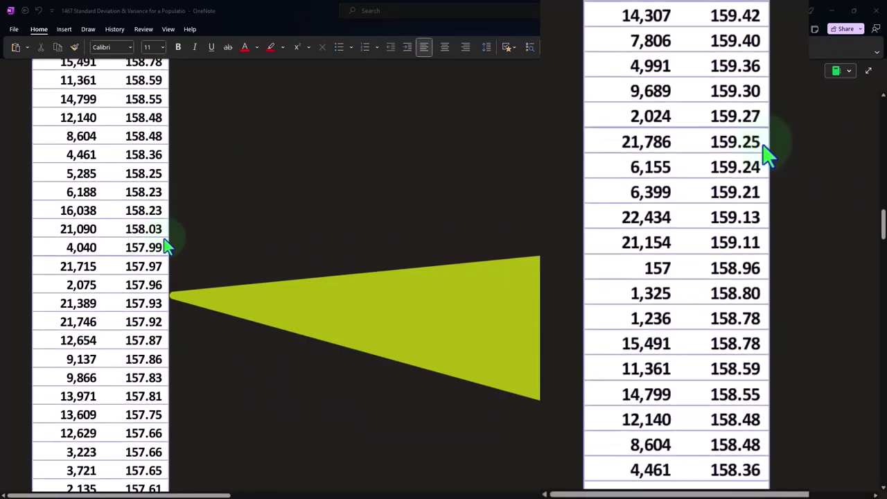
scroll(167, 243, down, 6)
scroll(167, 244, down, 5)
scroll(166, 244, up, 5)
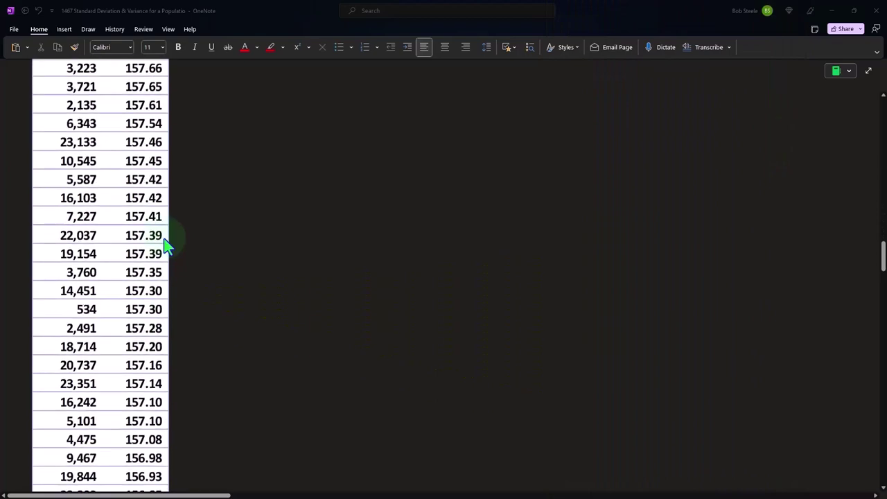
scroll(167, 244, up, 5)
scroll(166, 244, up, 5)
scroll(167, 243, up, 5)
scroll(167, 244, up, 1)
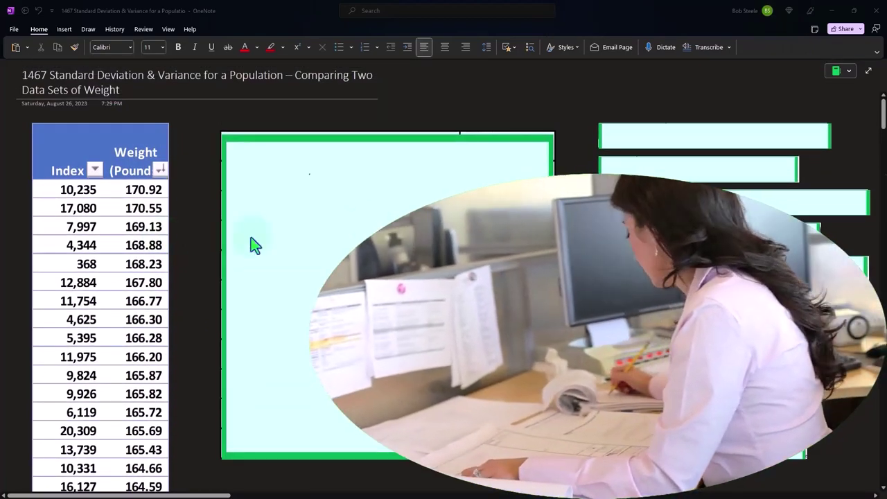
Step: Reveal the Mean - Average 127.08 and Min 78.01 rows and the AVERAGE formula beside them
click(384, 150)
drag(387, 135, 384, 165)
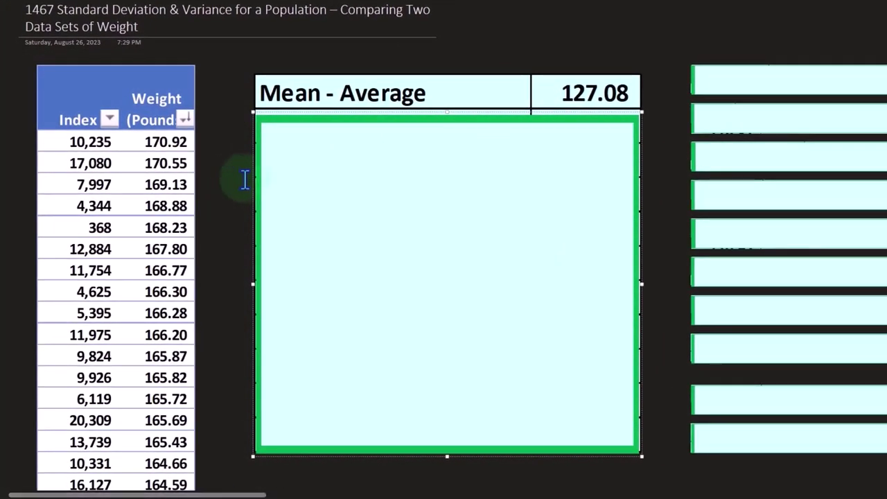
click(749, 86)
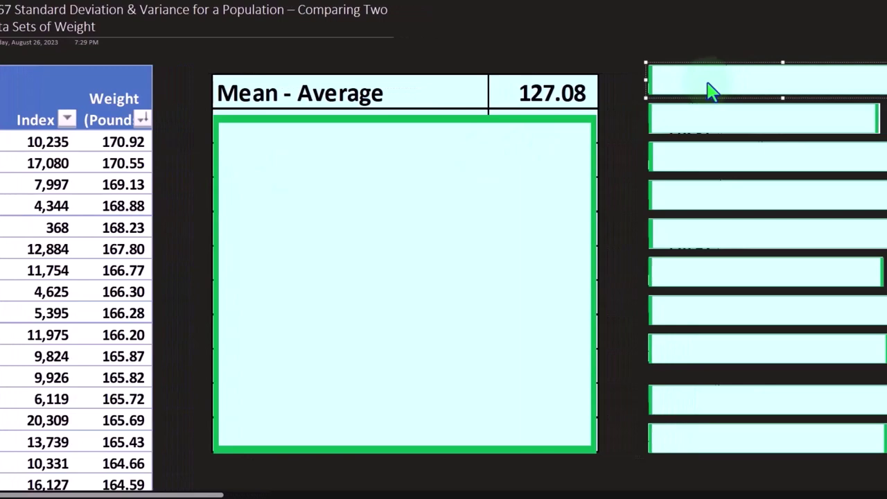
double_click(710, 89)
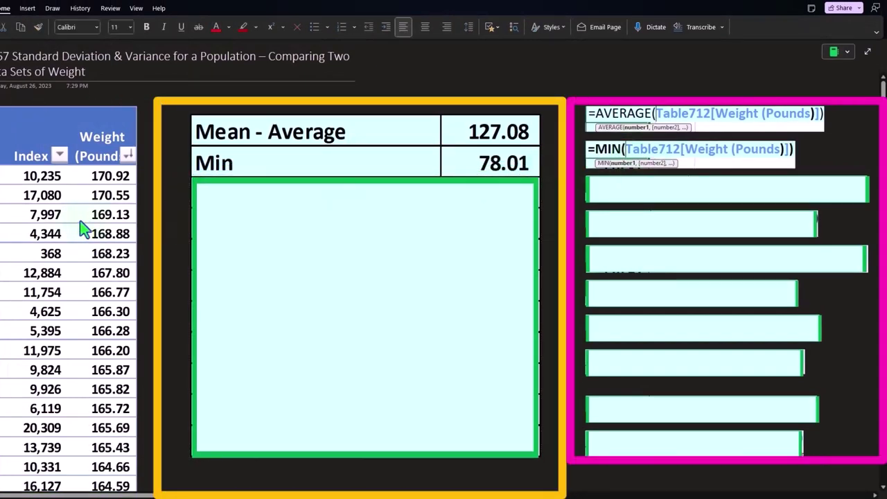
Step: Uncover the Q1 119.31, Median Q2 127.16 and Q3 134.89 rows with their QUARTILE.EXC and MEDIAN formulas
click(341, 234)
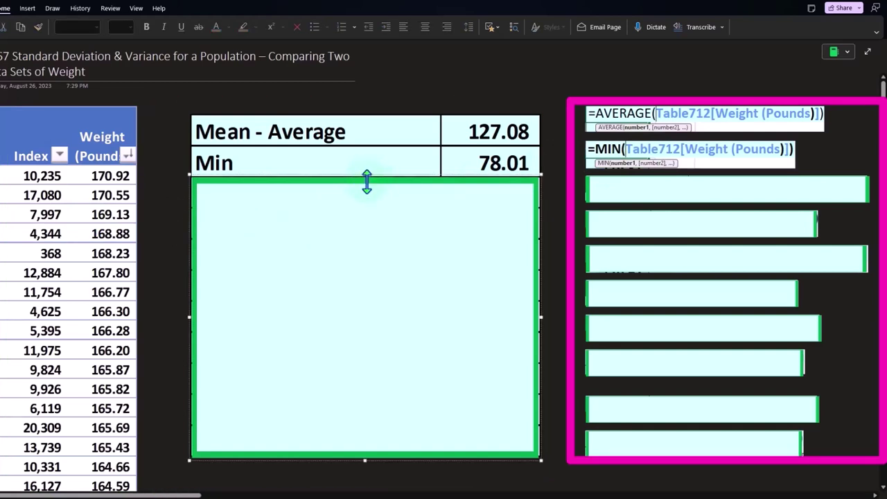
drag(367, 183, 368, 201)
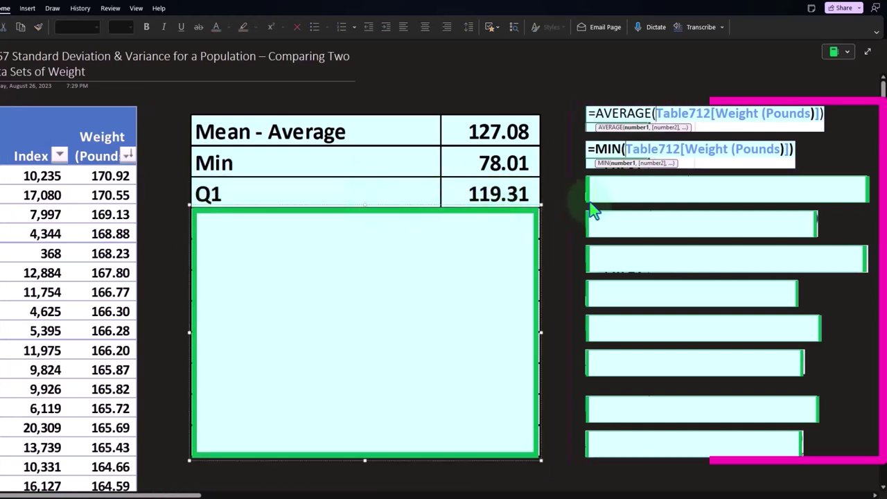
key(Delete)
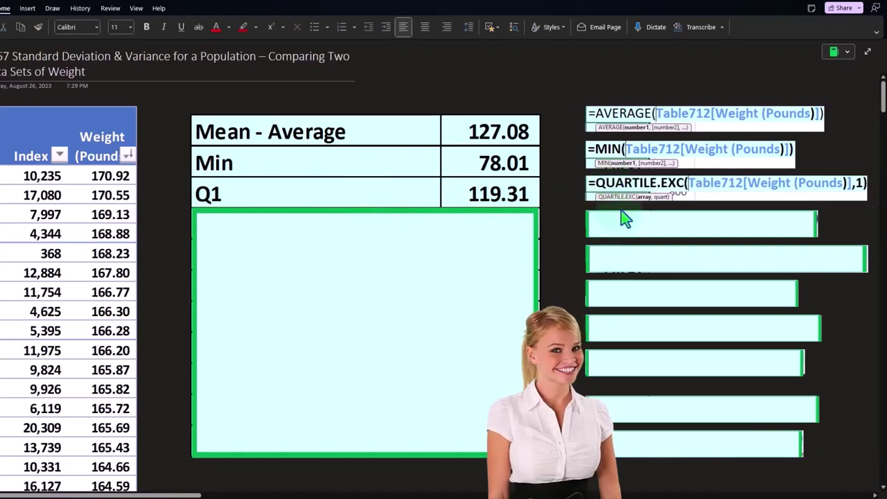
click(619, 201)
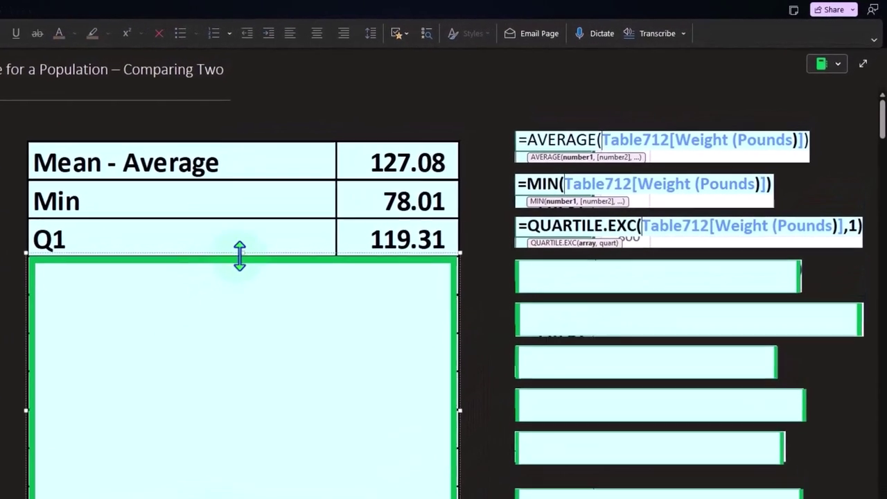
drag(239, 256, 233, 305)
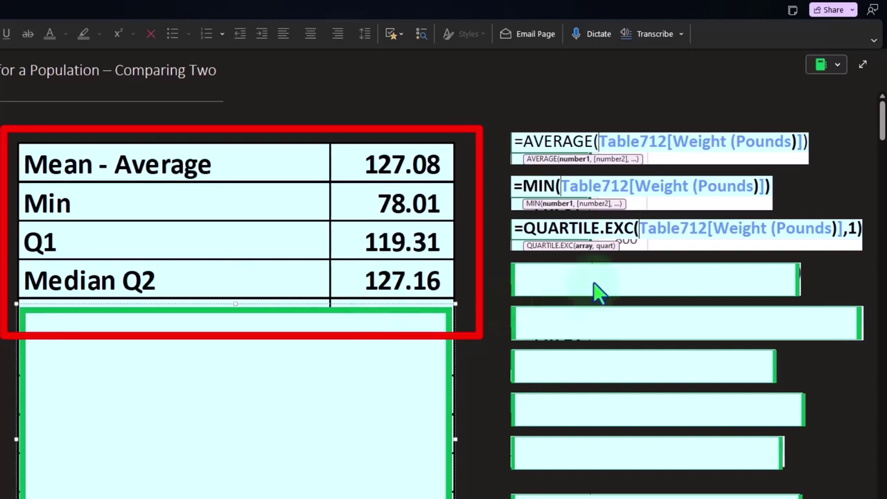
key(Delete)
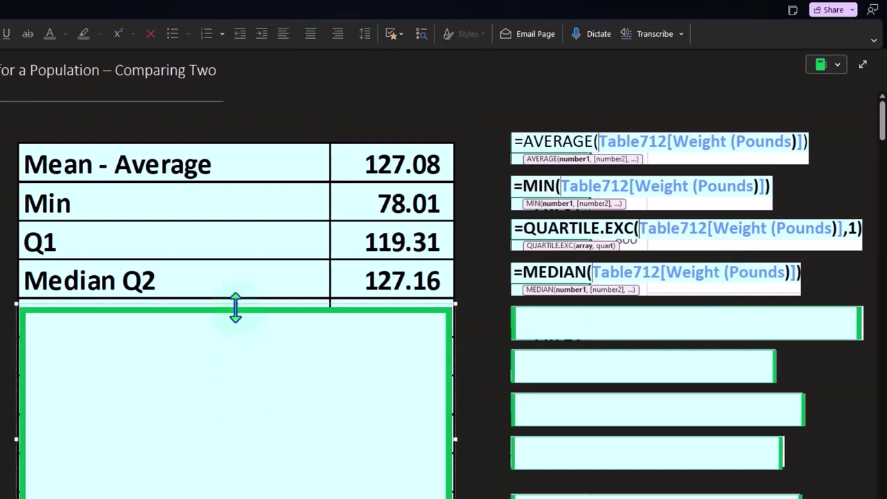
drag(235, 307, 239, 342)
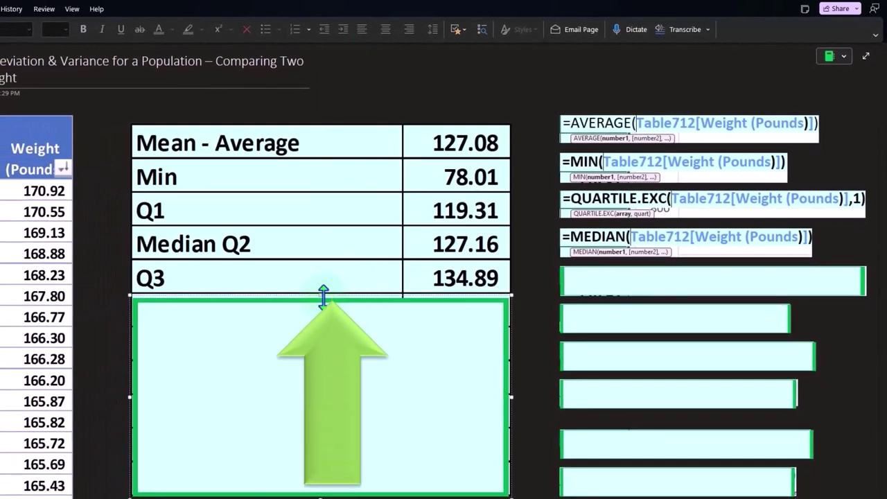
Step: Show the third-quartile formula, then reveal Max 170.92 with its MAX formula and Standard Deviation Pop 11.66
click(627, 290)
key(Delete)
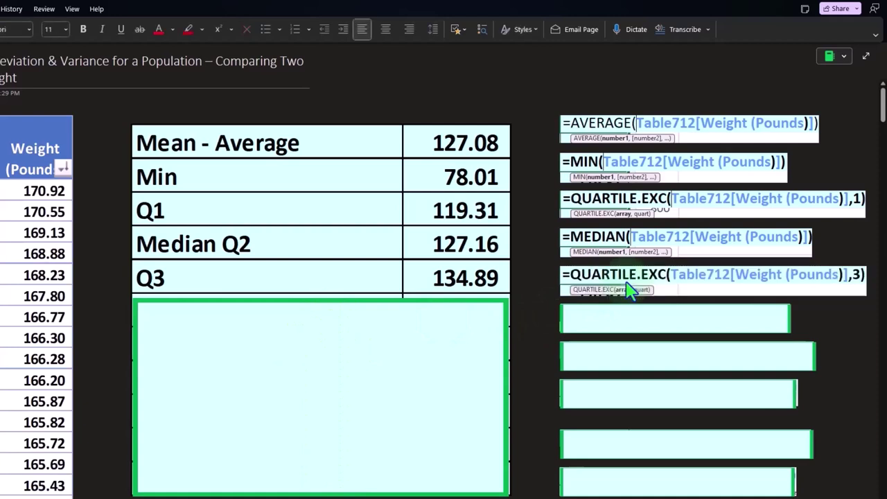
click(614, 206)
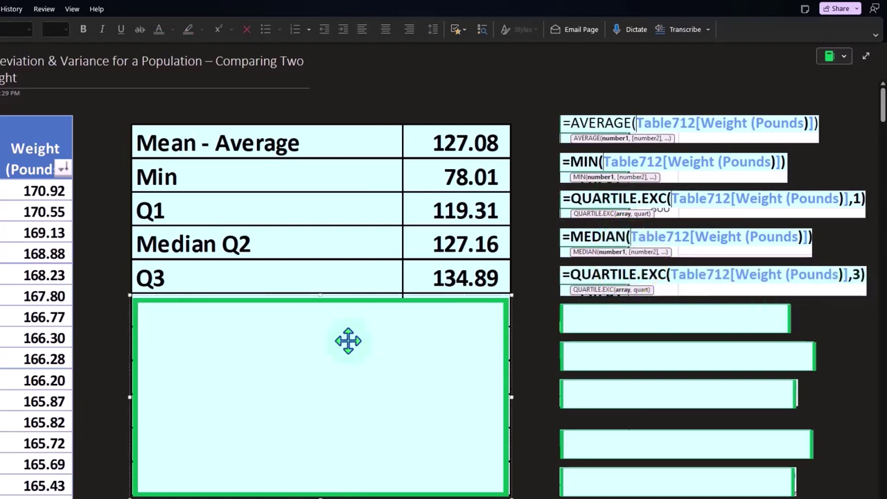
drag(322, 298, 319, 331)
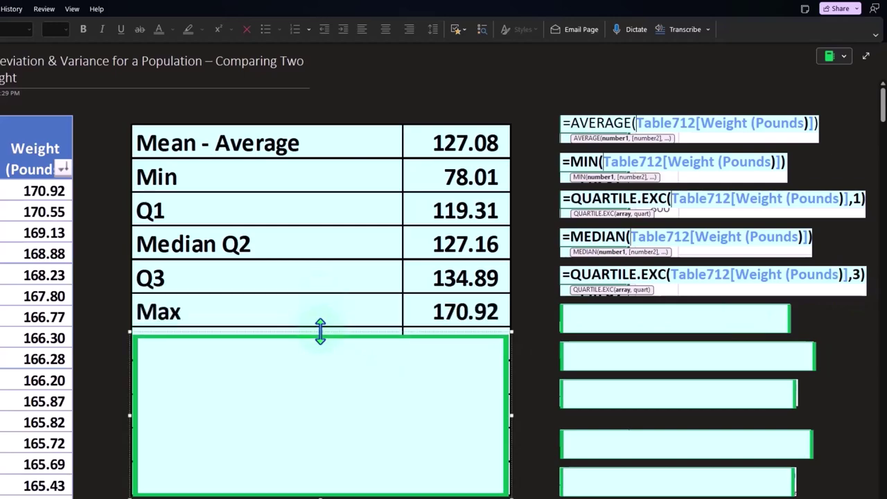
click(610, 330)
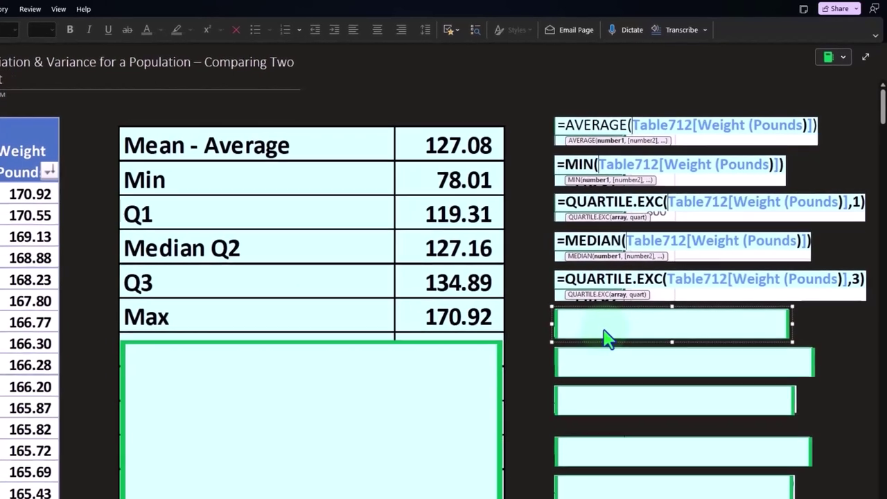
key(Delete)
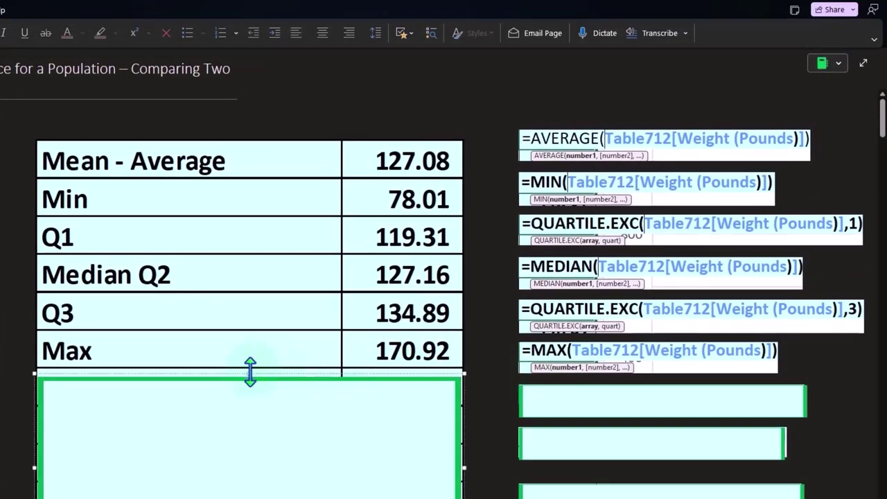
drag(250, 372, 252, 400)
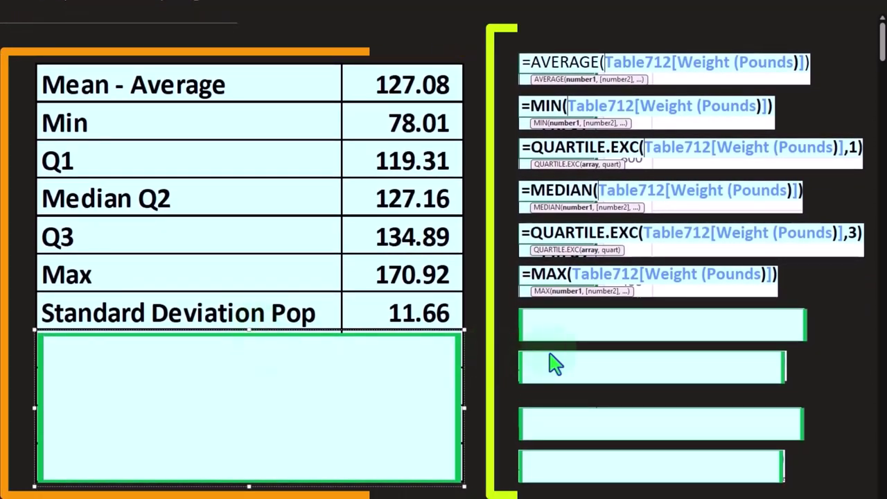
Step: Reveal Variance Pop 135.97, Standard Deviation Samp 11.66 and Variance Samp 135.98, plus the VAR.P formula
click(574, 331)
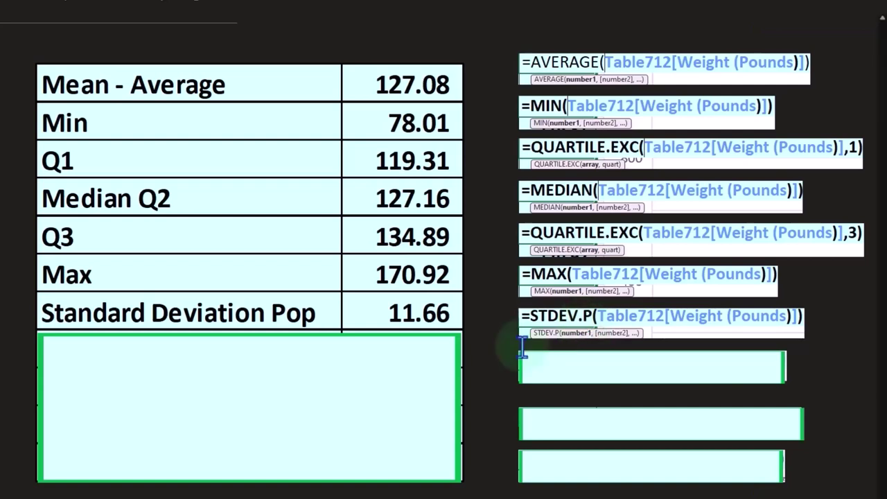
click(243, 377)
drag(246, 331, 248, 364)
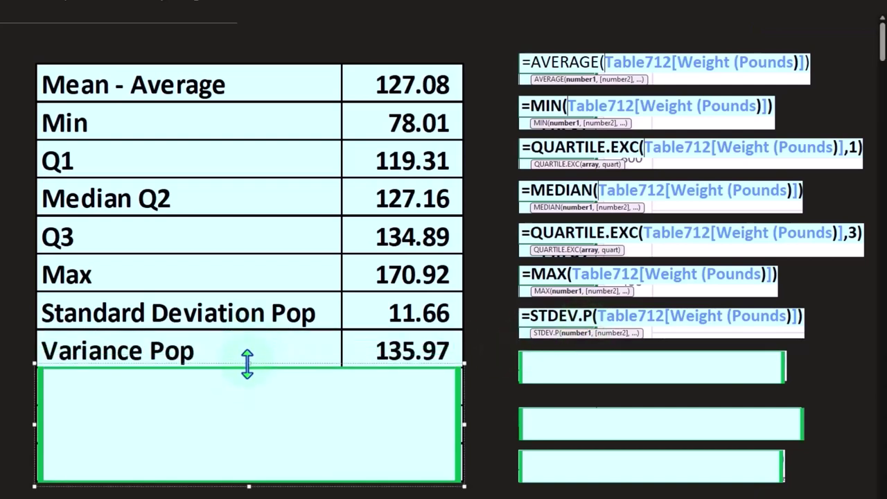
click(567, 362)
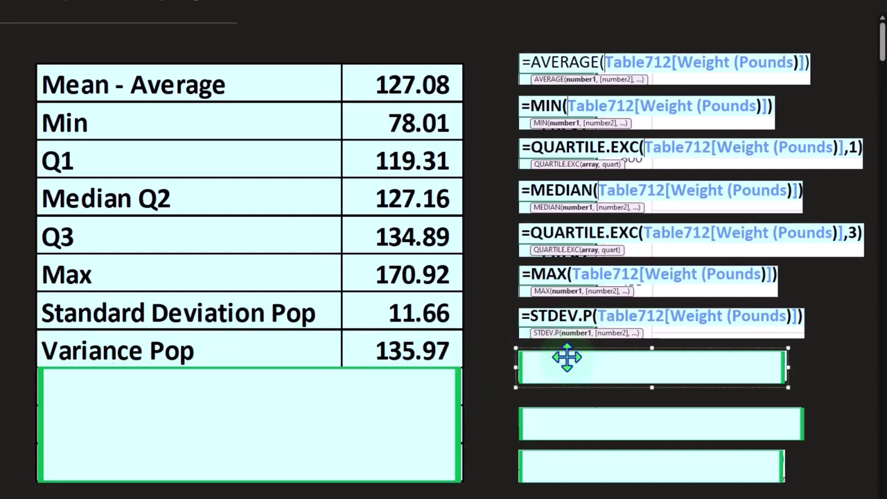
key(Delete)
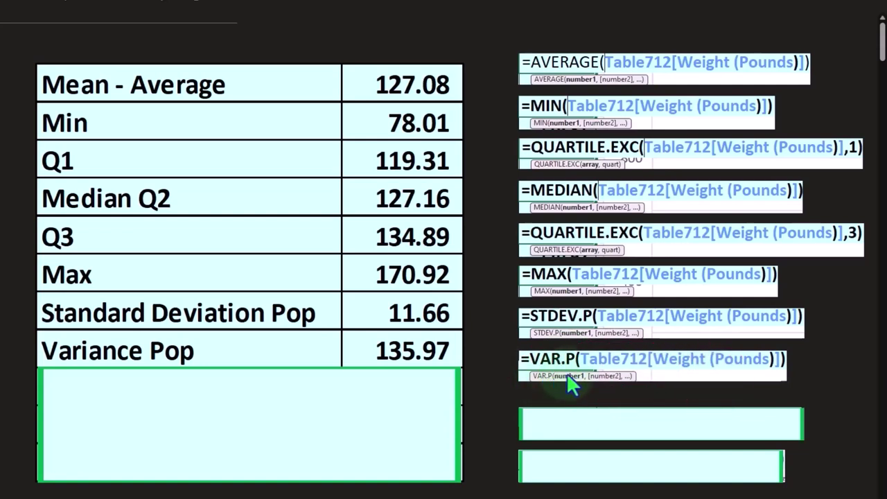
click(229, 368)
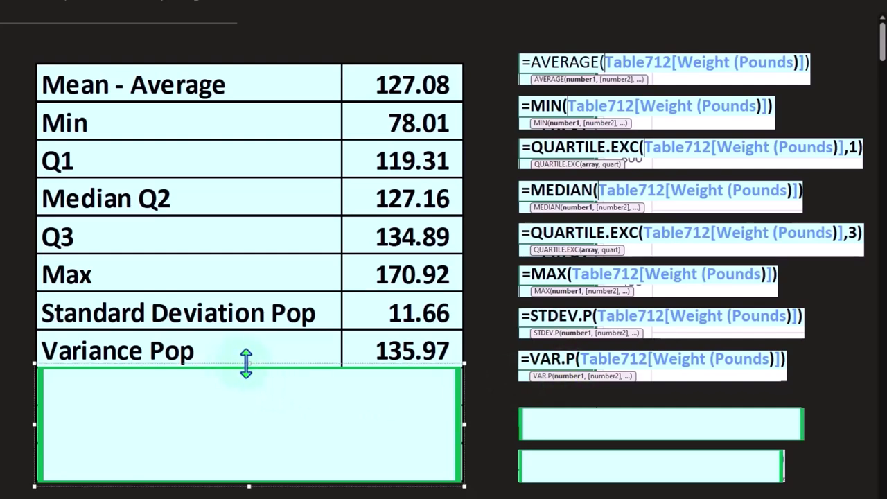
drag(245, 368, 258, 439)
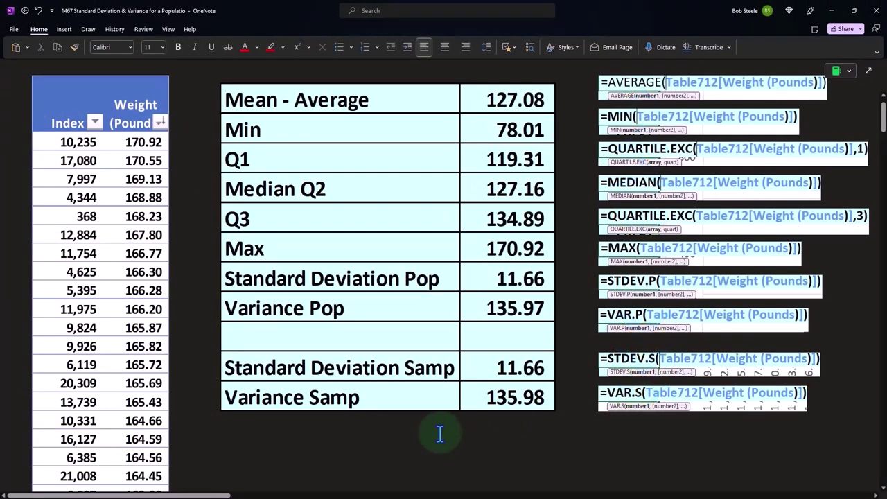
Step: Scroll right past the bell-shaped weight histogram to the Variance and Standard Deviation headings
drag(228, 495, 384, 495)
click(401, 358)
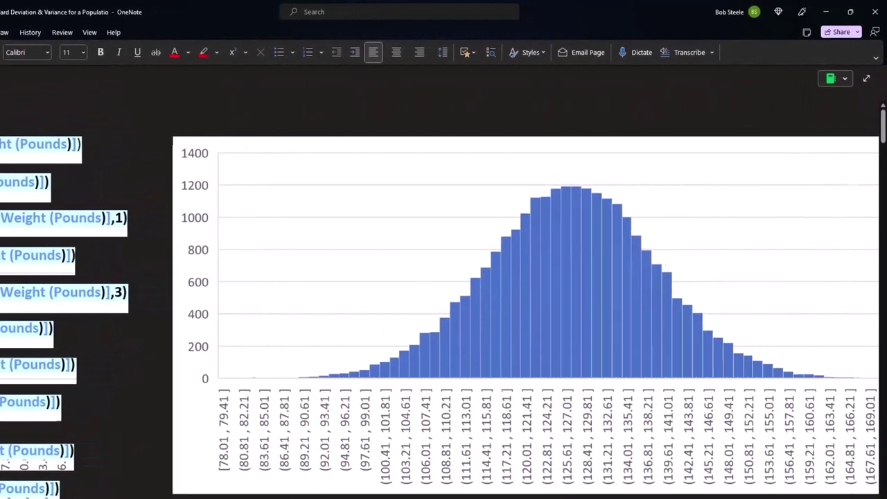
scroll(350, 413, right, 5)
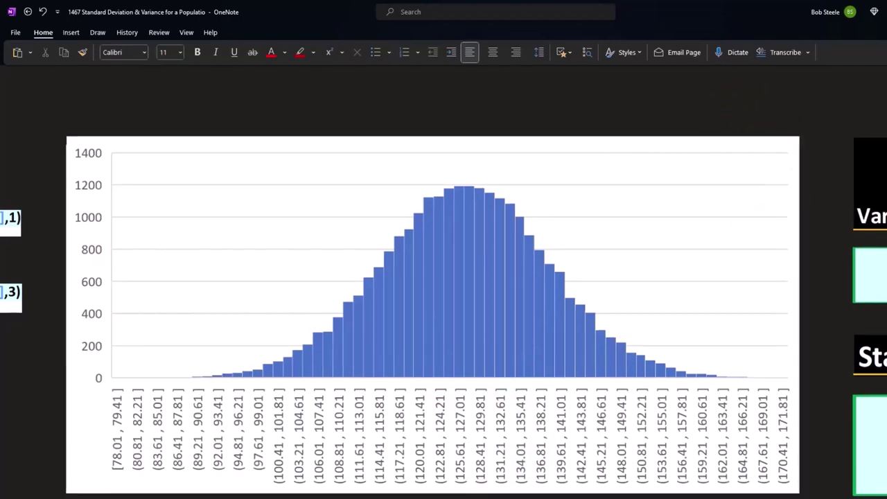
scroll(443, 308, right, 3)
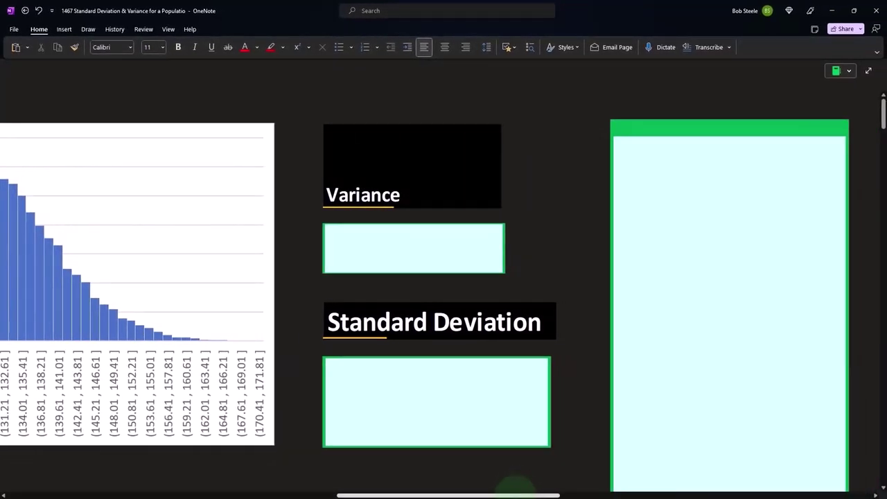
Step: Remove the covers to show the population variance formula σ² = Σ(xᵢ − u)²/n and its square-root standard deviation
scroll(515, 485, right, 3)
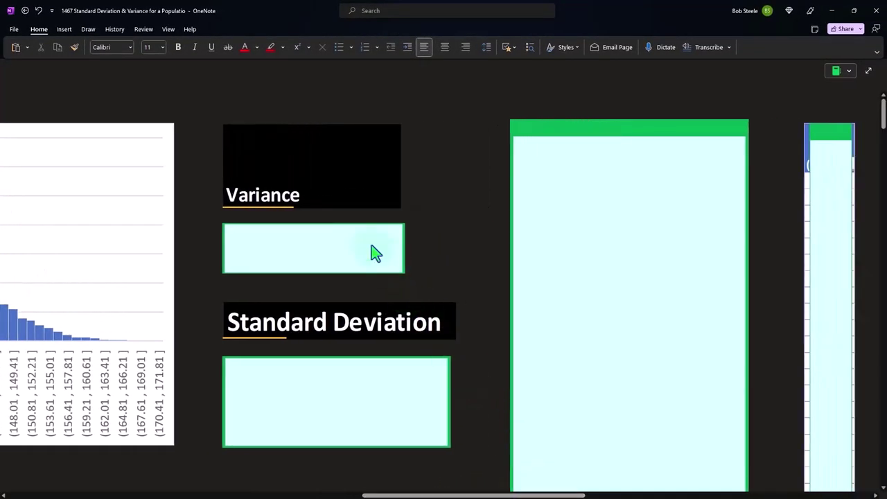
click(372, 252)
key(Delete)
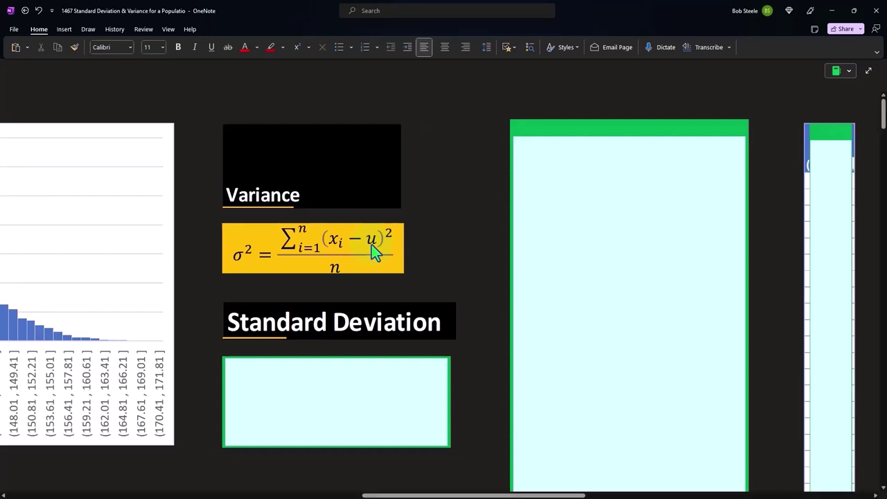
click(366, 394)
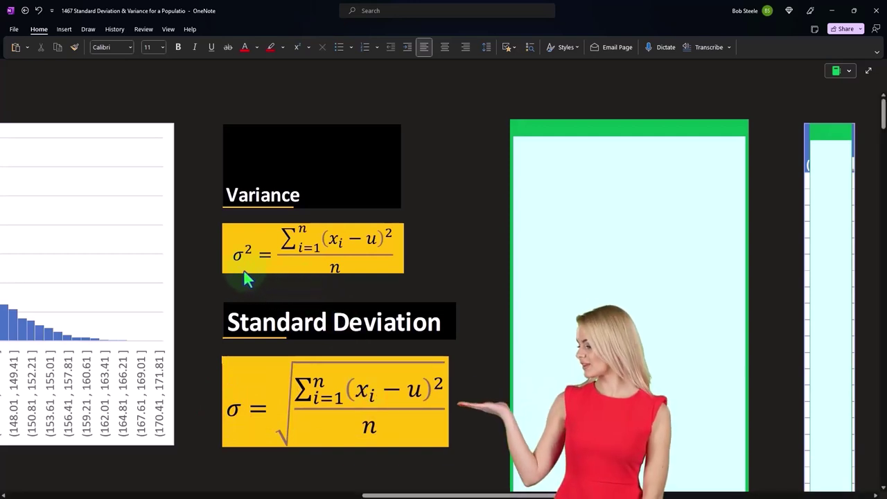
click(303, 257)
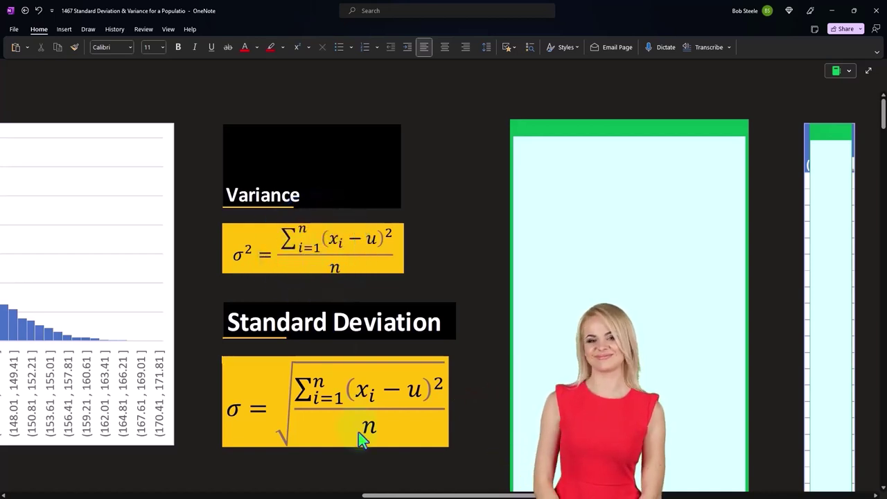
click(293, 396)
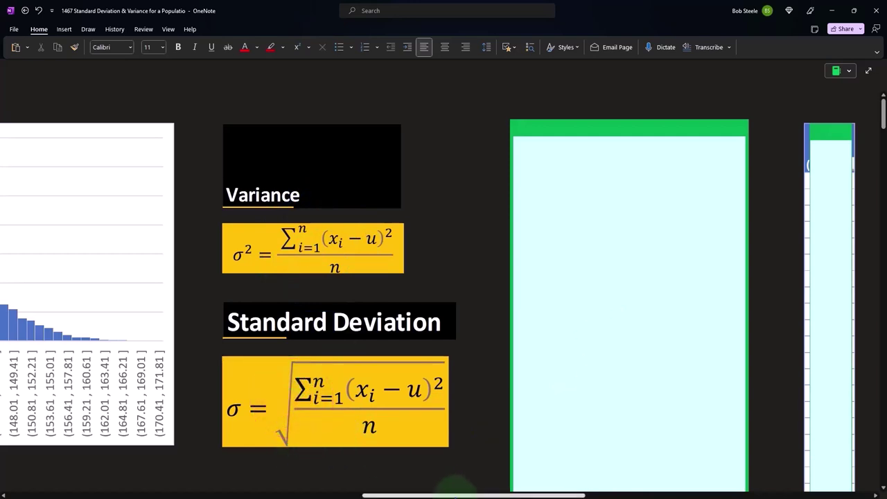
scroll(455, 485, right, 5)
Step: Uncover the deviation table's Weight column, which starts at 170.92
click(449, 201)
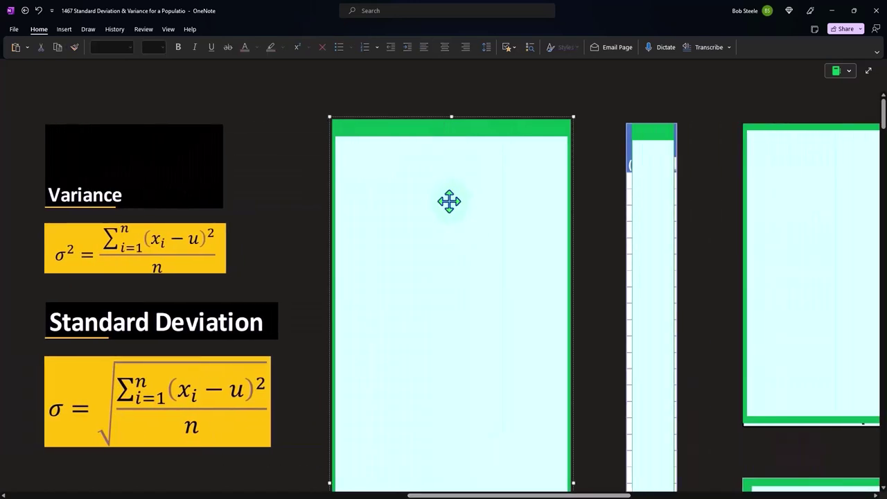
drag(330, 479, 403, 475)
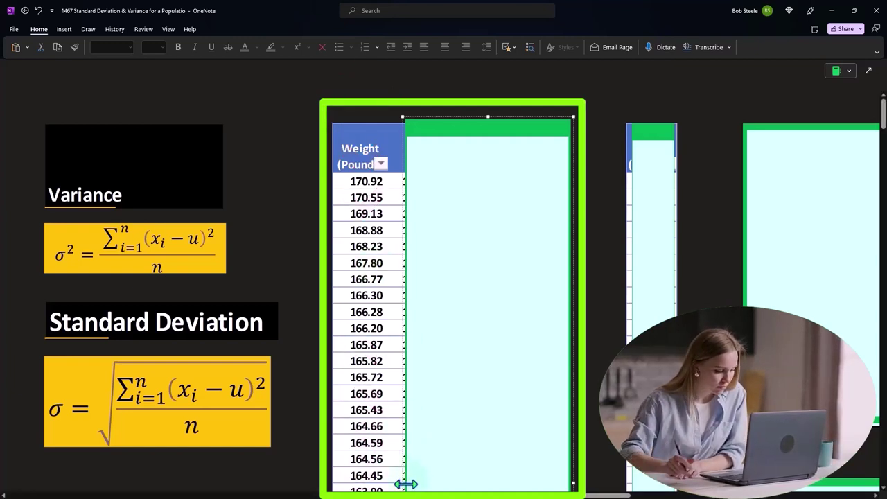
Step: Expose the 127.08 mean column and the Difference column starting at 43.84
drag(406, 483, 447, 460)
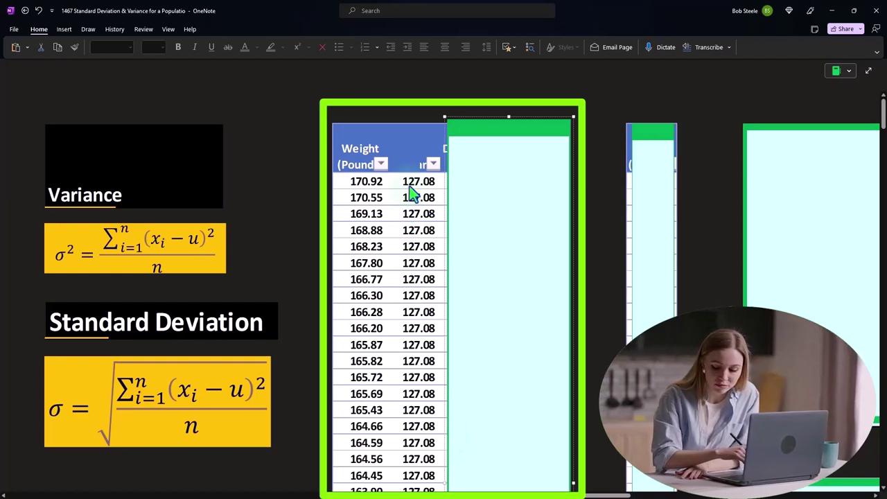
drag(447, 478, 488, 476)
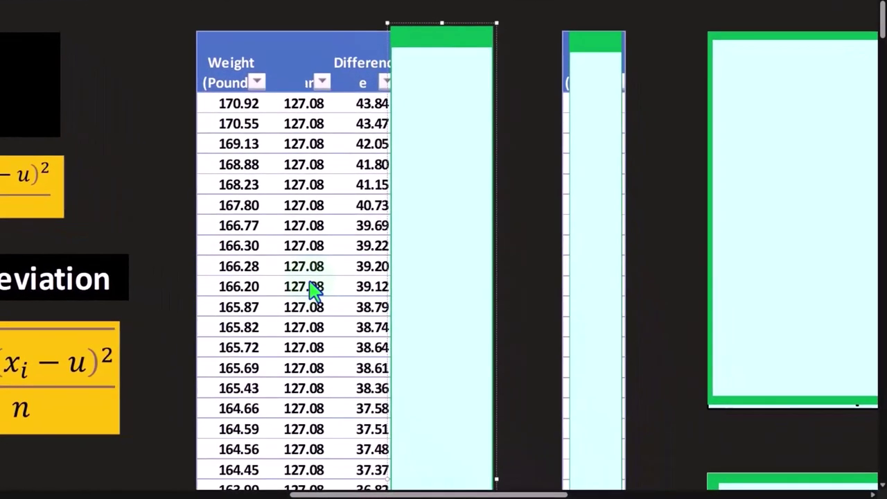
Step: Scroll down to the squared-difference Total row, 3,399,277.32, and select the green box beneath it
scroll(310, 290, down, 20)
scroll(308, 289, down, 15)
scroll(309, 288, down, 12)
scroll(308, 289, down, 8)
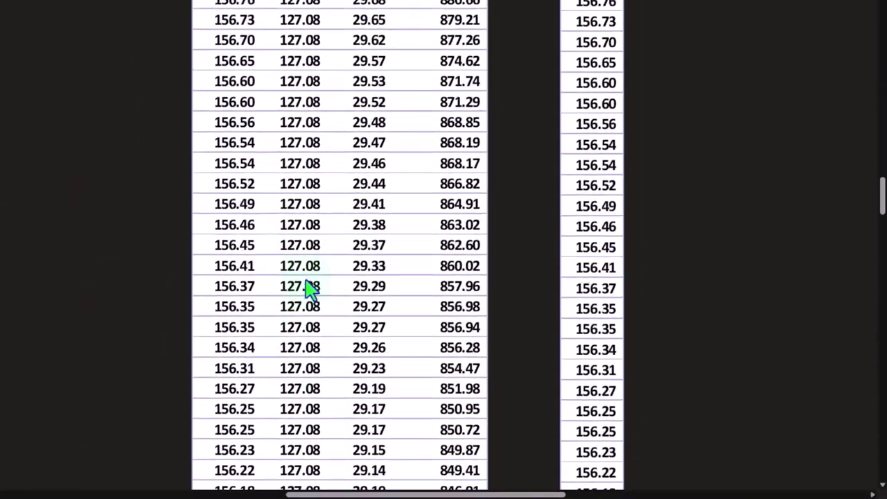
scroll(310, 289, down, 15)
scroll(309, 290, down, 14)
scroll(310, 289, down, 8)
scroll(310, 293, down, 7)
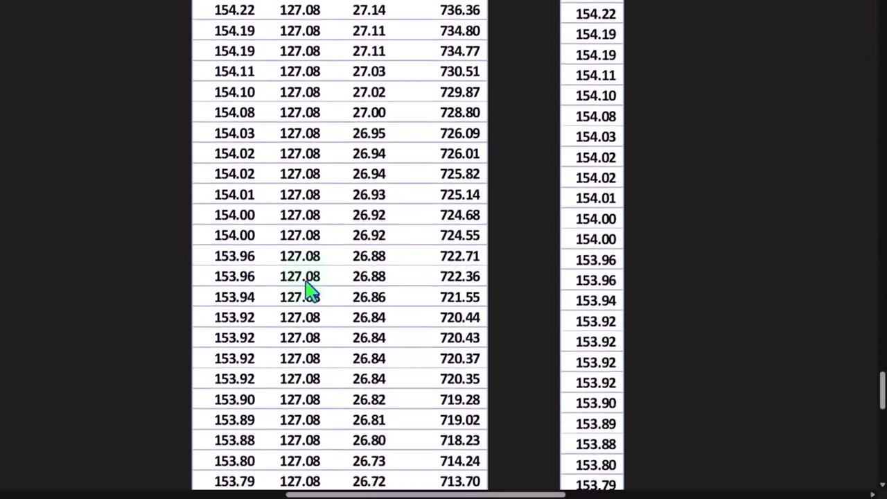
scroll(309, 289, down, 10)
scroll(307, 289, down, 4)
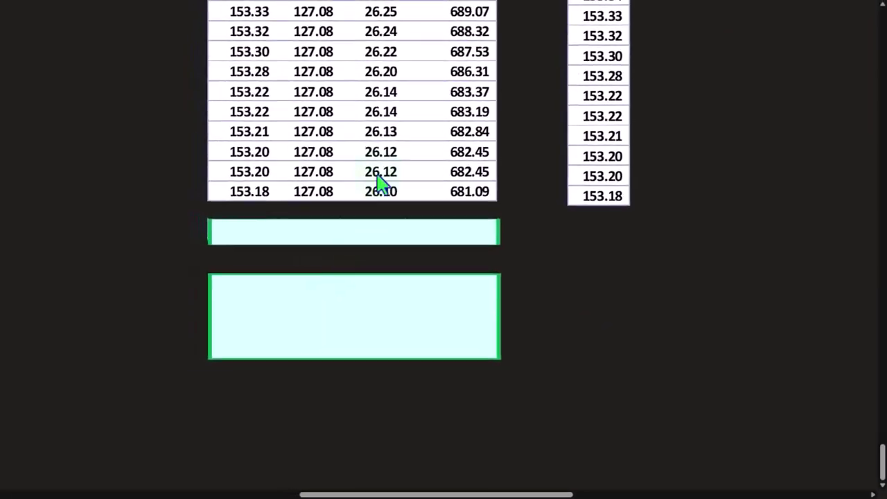
click(464, 281)
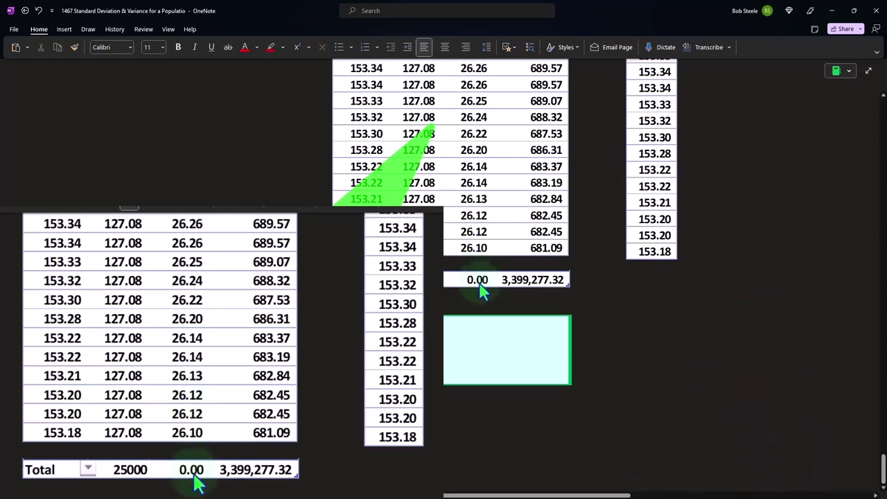
Step: Scroll back up the Squared column from 1,922.35, then return down to the Total row
scroll(194, 483, up, 5)
scroll(195, 483, up, 5)
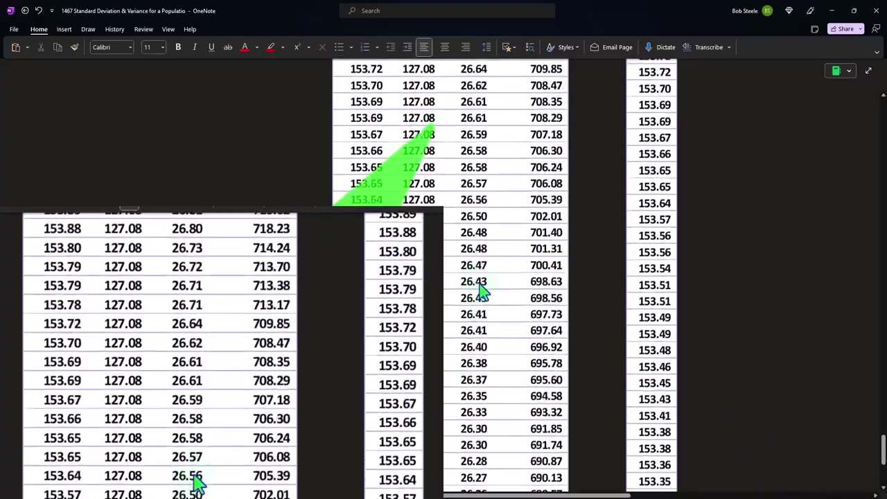
scroll(196, 483, up, 5)
scroll(198, 483, up, 5)
scroll(197, 485, up, 5)
scroll(198, 485, up, 5)
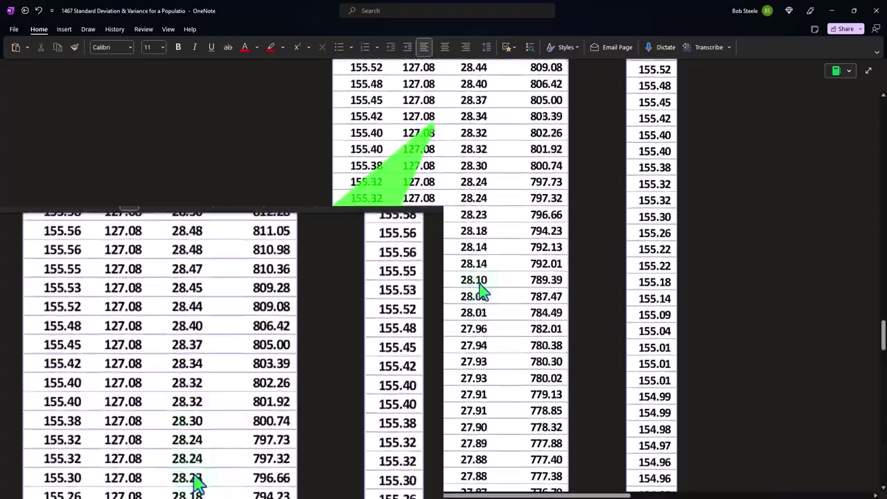
scroll(198, 486, up, 5)
scroll(198, 485, up, 5)
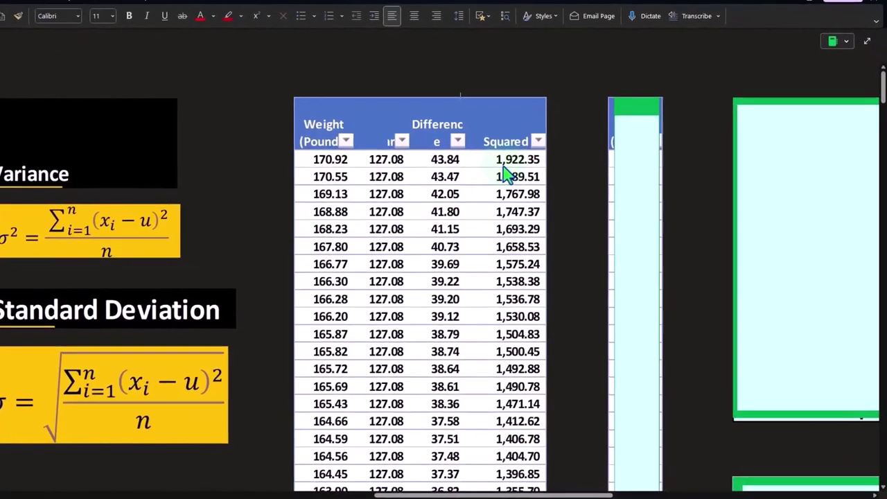
scroll(447, 128, down, 10)
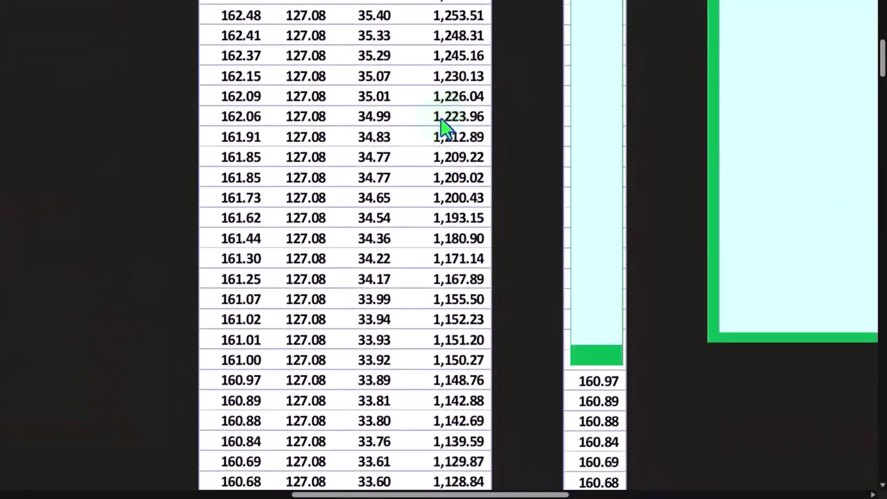
scroll(447, 128, down, 10)
scroll(444, 132, down, 8)
scroll(444, 132, down, 10)
scroll(444, 132, down, 10)
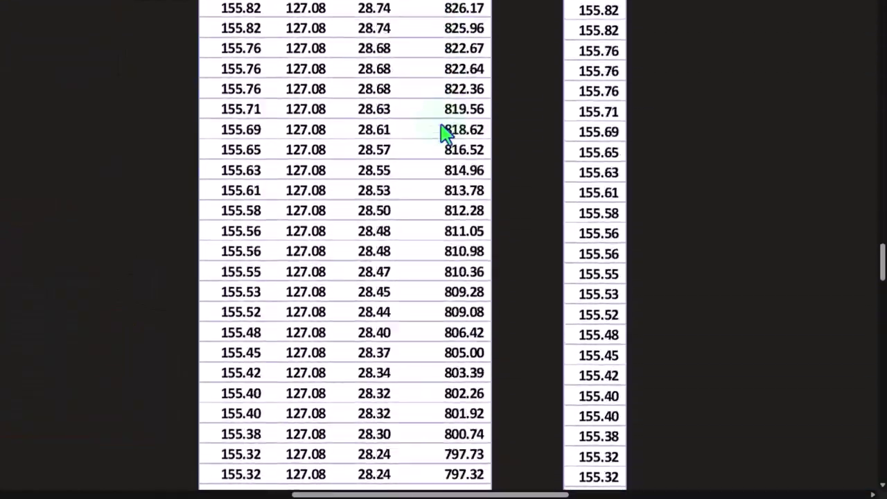
scroll(443, 131, down, 10)
scroll(444, 132, down, 10)
scroll(443, 132, down, 10)
scroll(444, 132, down, 10)
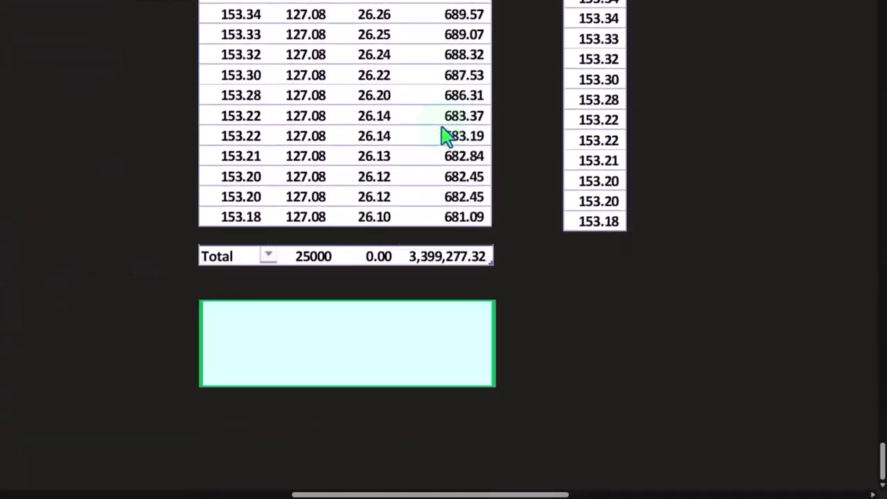
scroll(444, 132, down, 4)
scroll(454, 173, up, 3)
scroll(461, 196, up, 2)
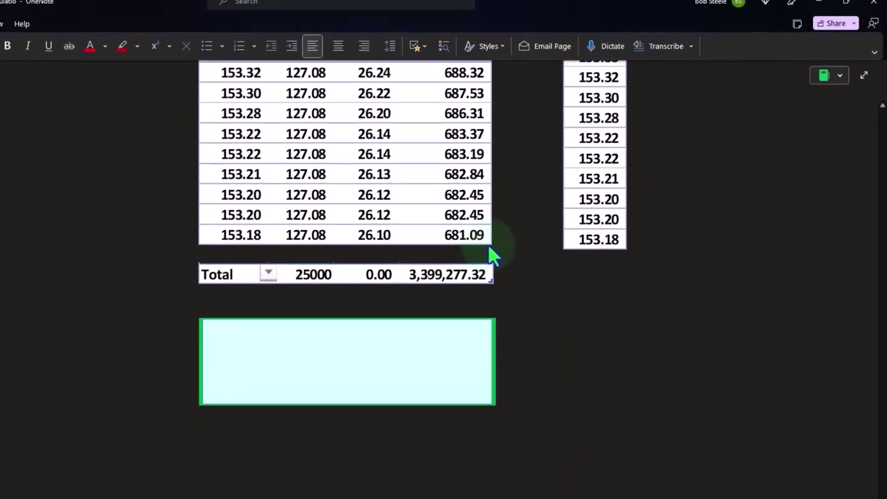
Step: Shrink the green cover row by row to reveal count 25,000, variance 135.97 and standard deviation 11.66
click(483, 248)
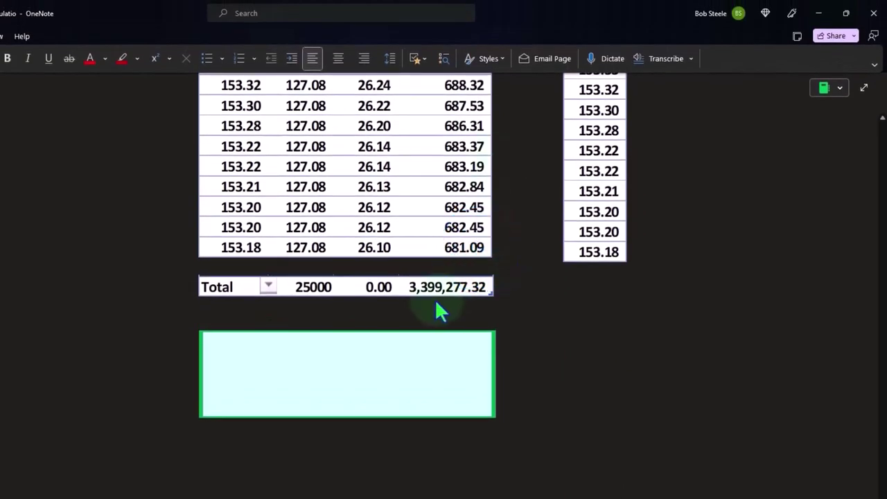
click(388, 391)
drag(346, 333, 345, 358)
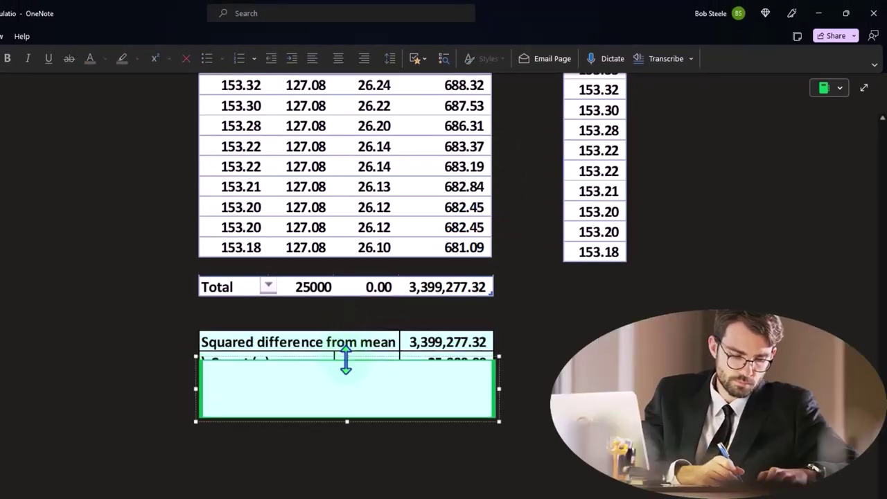
drag(348, 360, 347, 376)
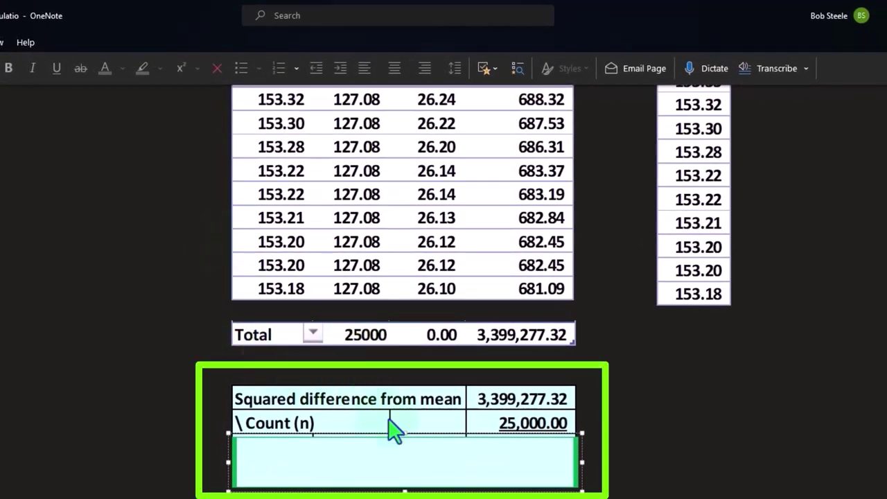
drag(402, 435, 402, 457)
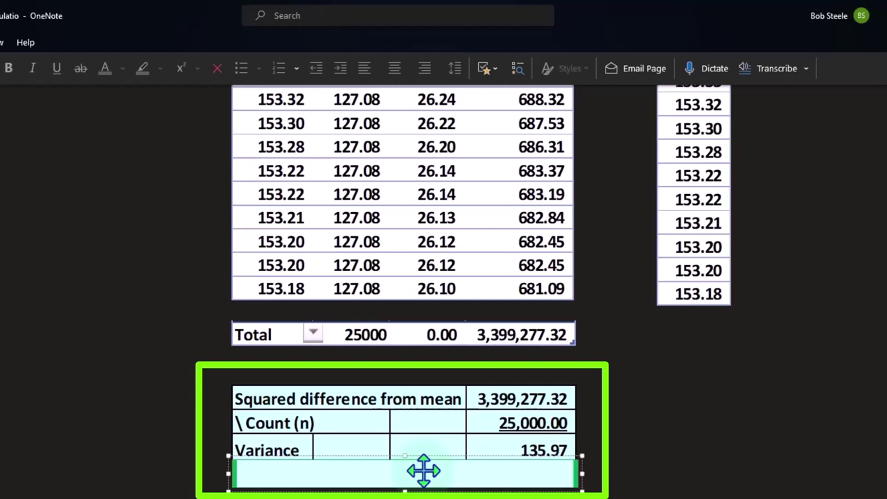
click(423, 470)
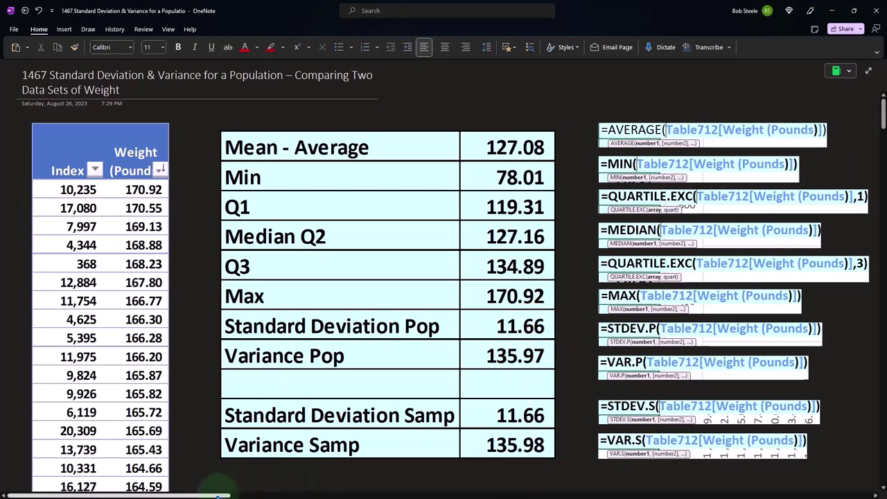
Step: Uncover the standalone Weight column, then return to the table showing Variance Pop 135.97 and Samp 135.98
drag(225, 495, 629, 495)
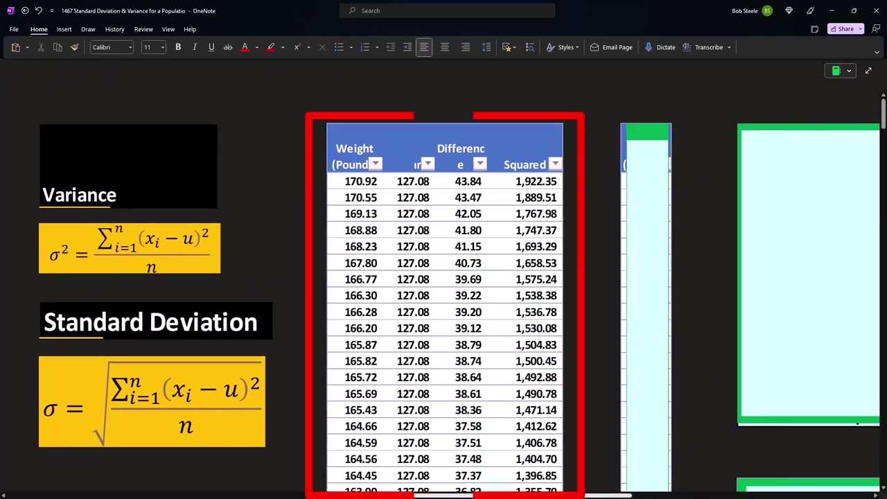
scroll(416, 277, right, 5)
click(397, 246)
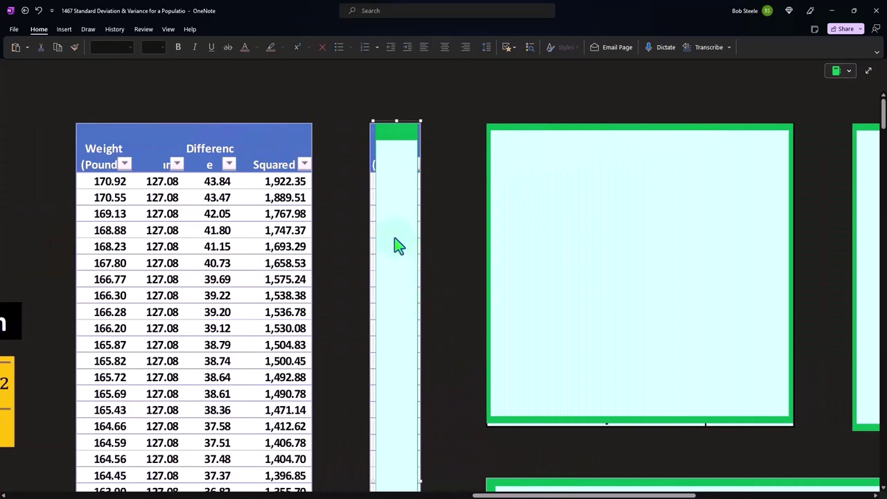
scroll(388, 180, down, 1)
scroll(388, 181, left, 1)
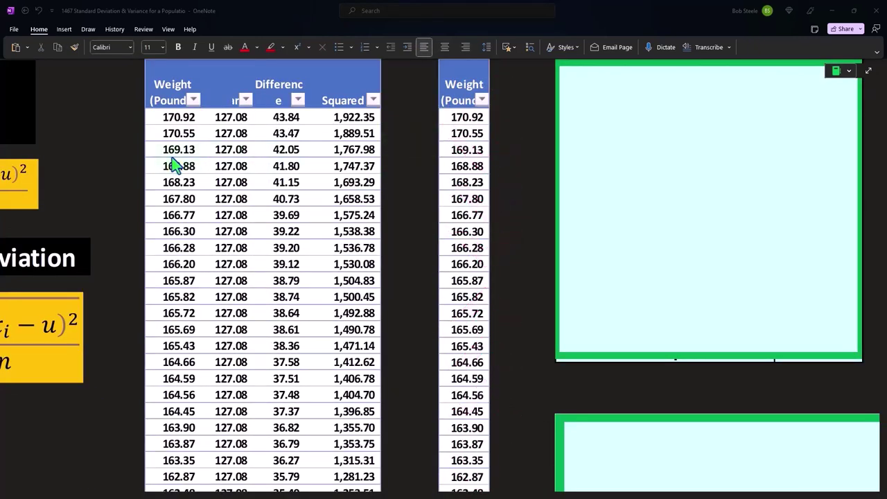
click(413, 171)
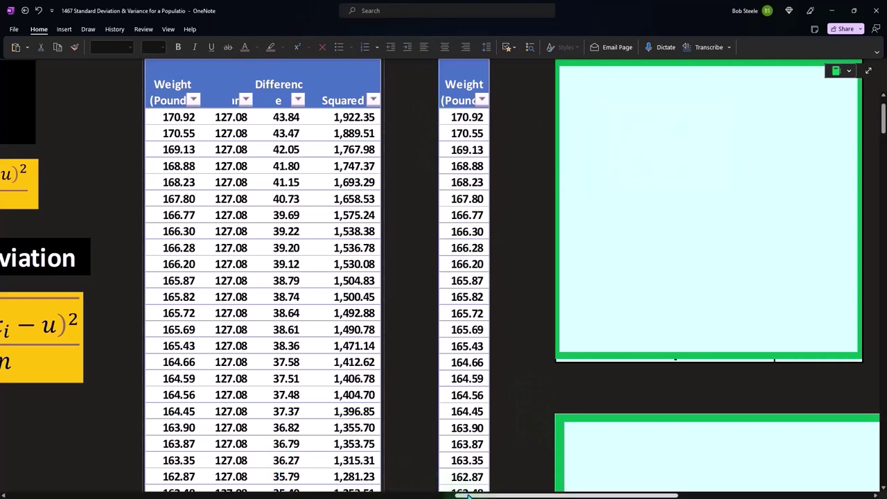
drag(469, 495, 36, 495)
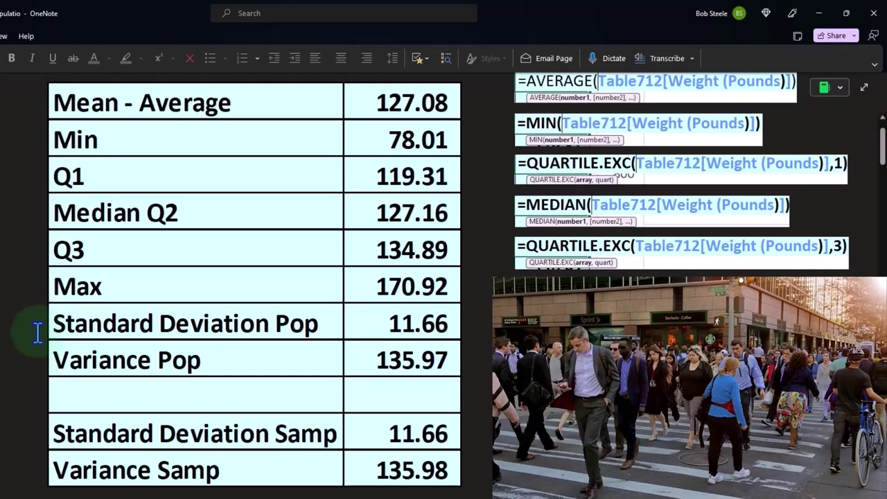
Step: Scroll right past the formulas and histogram to the Weight column starting 170.92 and its covered boxes
click(38, 332)
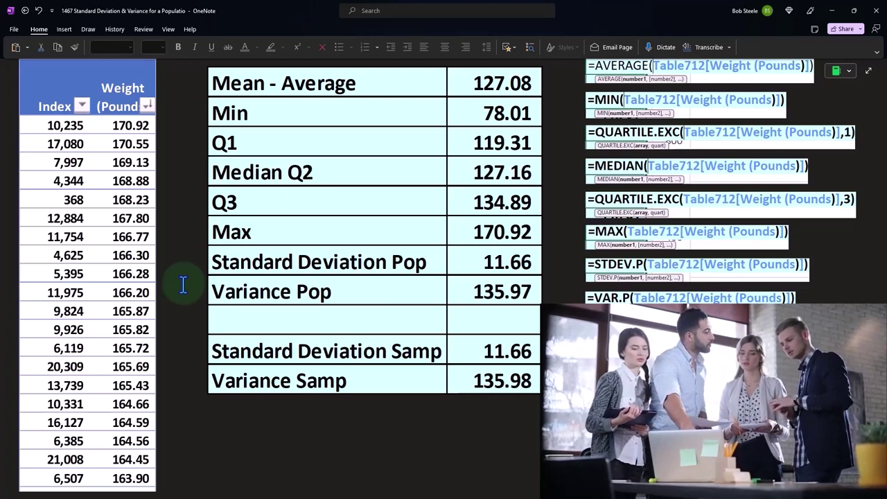
scroll(444, 278, right, 15)
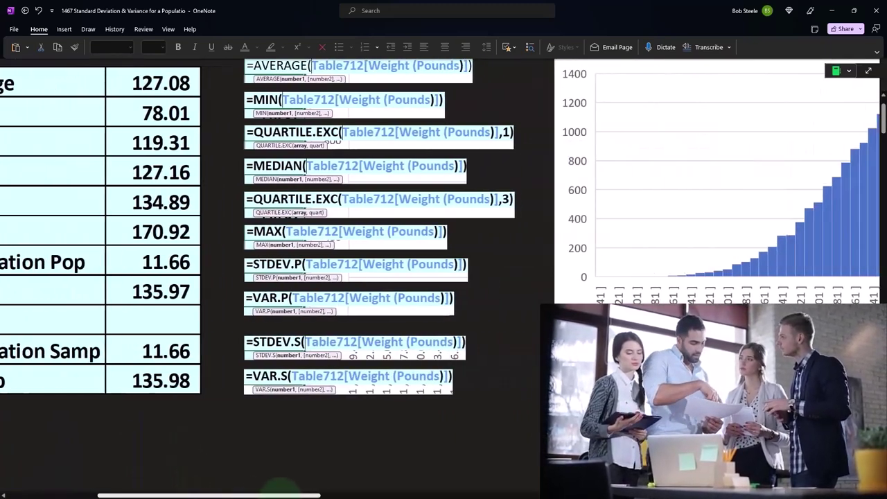
scroll(505, 266, right, 8)
scroll(505, 267, right, 3)
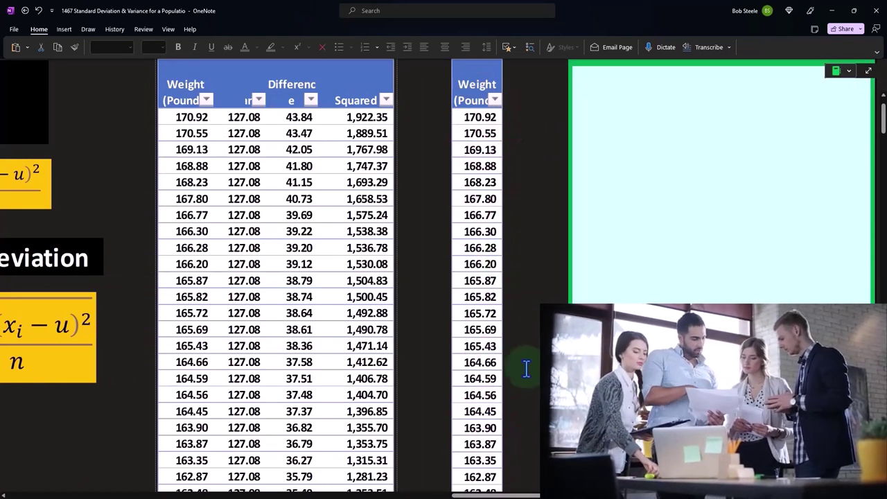
scroll(519, 485, right, 10)
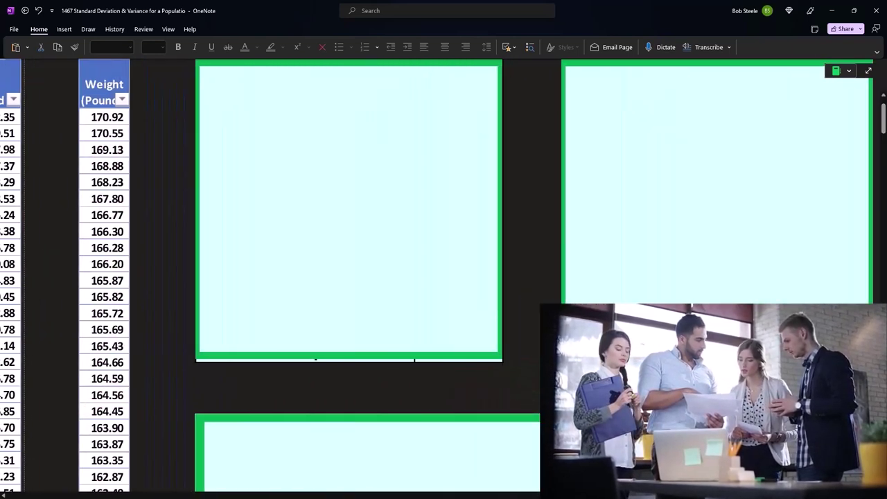
Step: Reveal the Mean - Average row in both statistics tables, including the right table's 127.08
scroll(277, 277, right, 2)
click(349, 234)
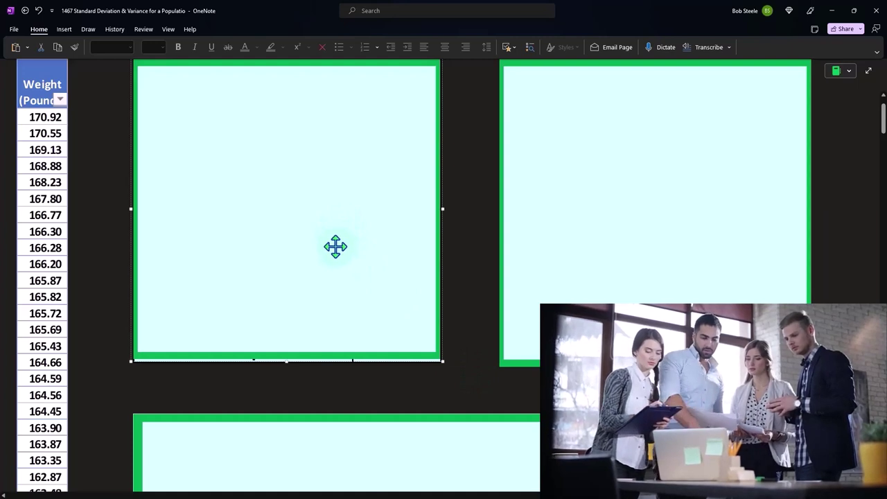
scroll(307, 115, up, 1)
drag(287, 129, 288, 163)
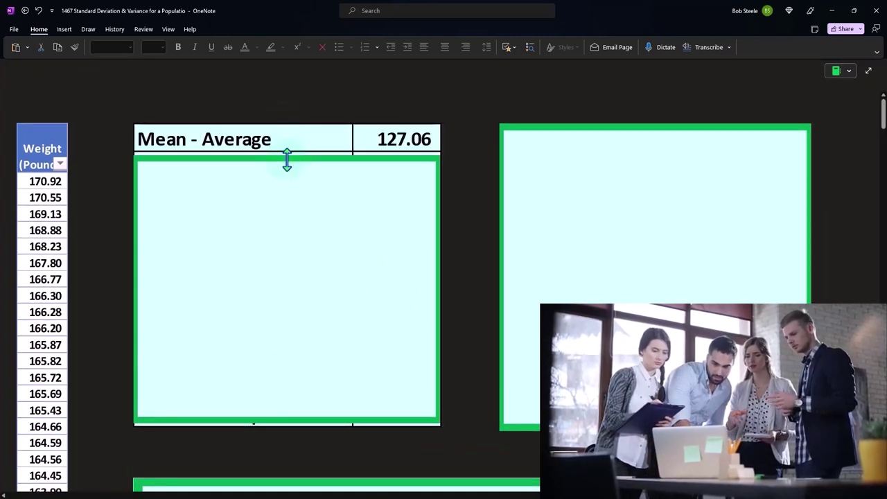
click(662, 138)
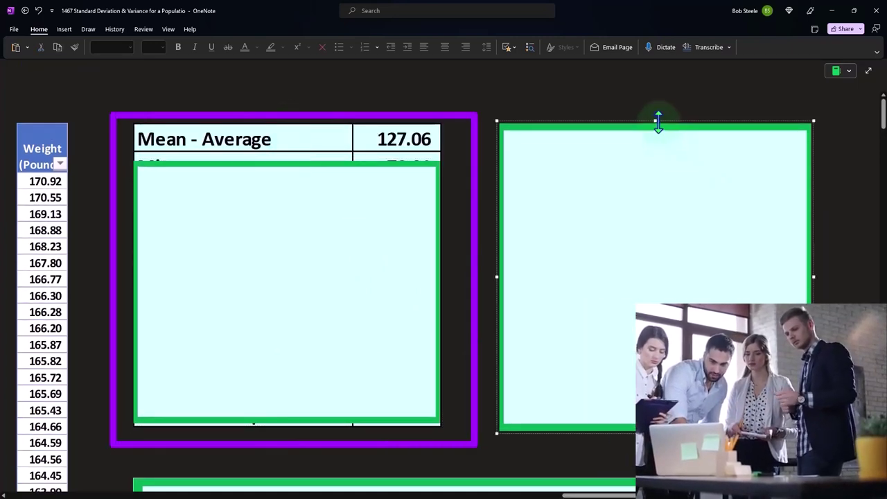
drag(655, 122, 655, 157)
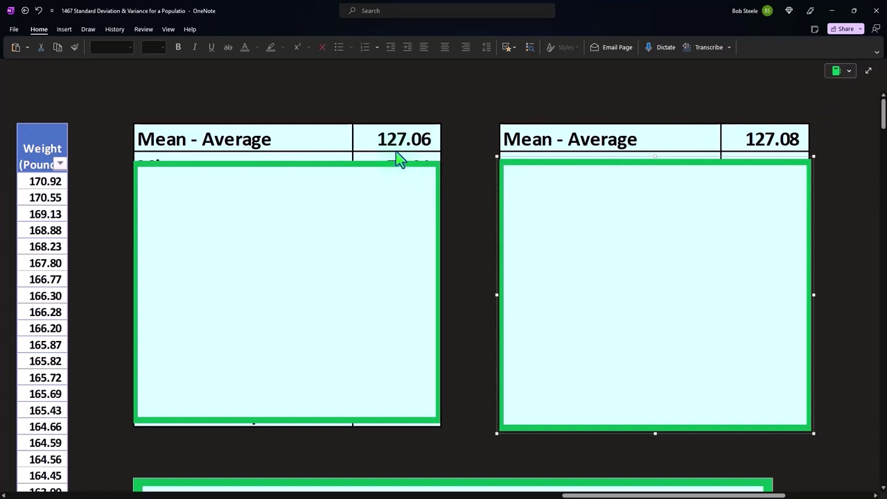
Step: Reveal the Min and Q1 rows in both statistics tables
click(380, 193)
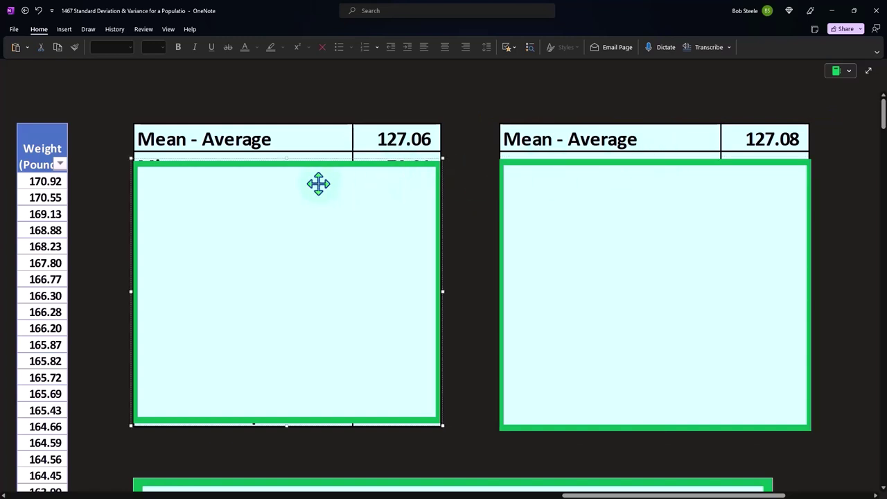
drag(289, 162, 292, 190)
click(672, 163)
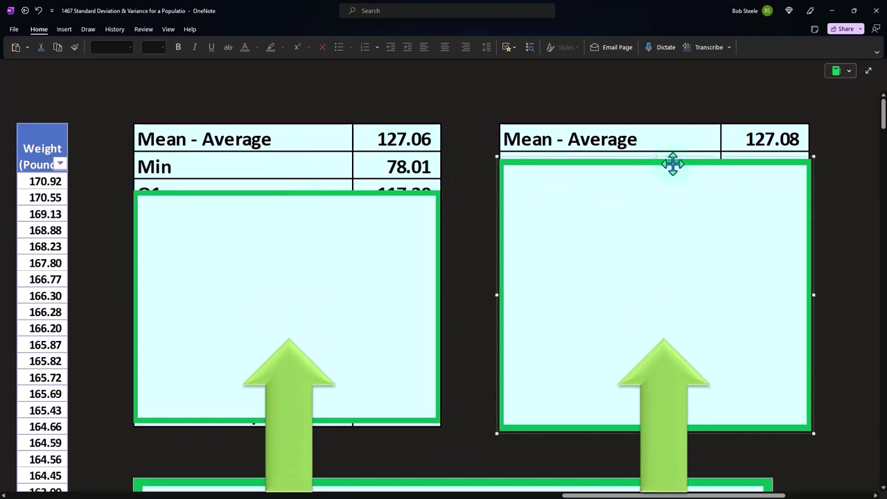
drag(659, 161, 659, 183)
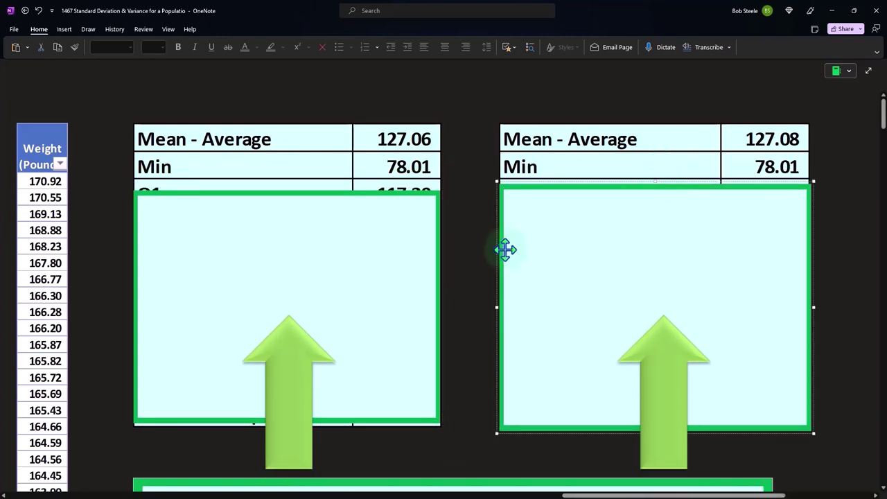
click(370, 251)
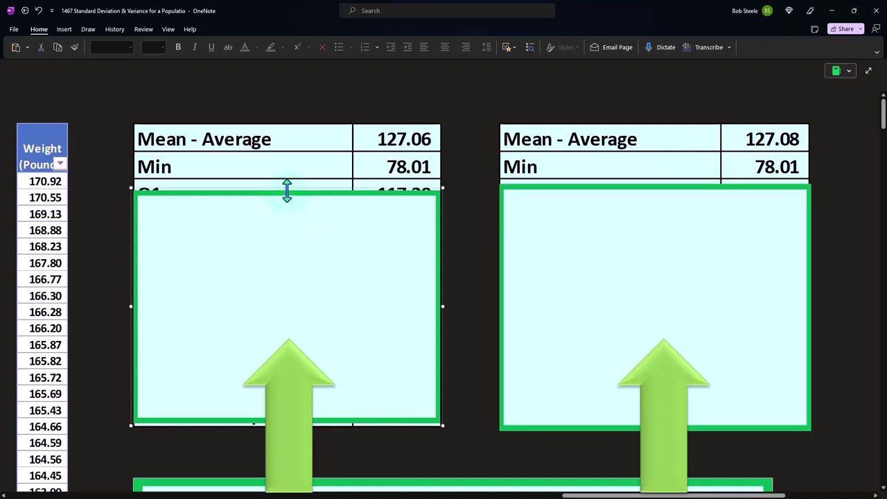
drag(287, 190, 287, 206)
click(618, 250)
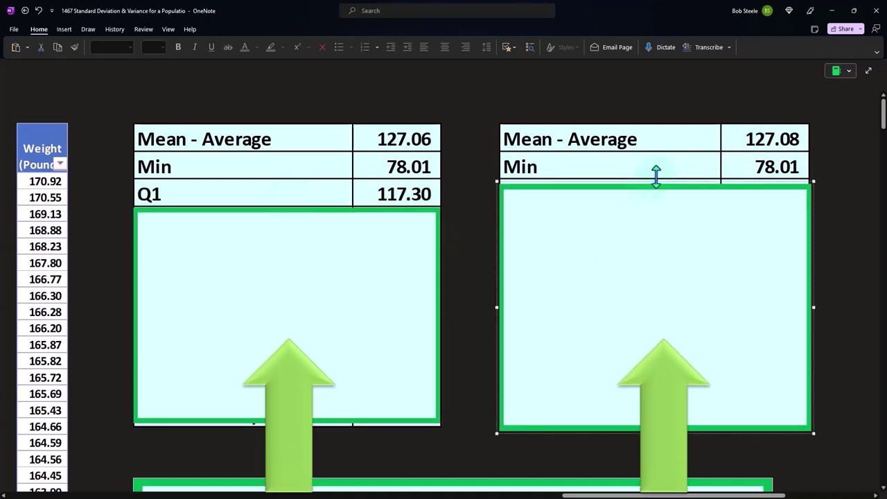
drag(656, 176, 654, 205)
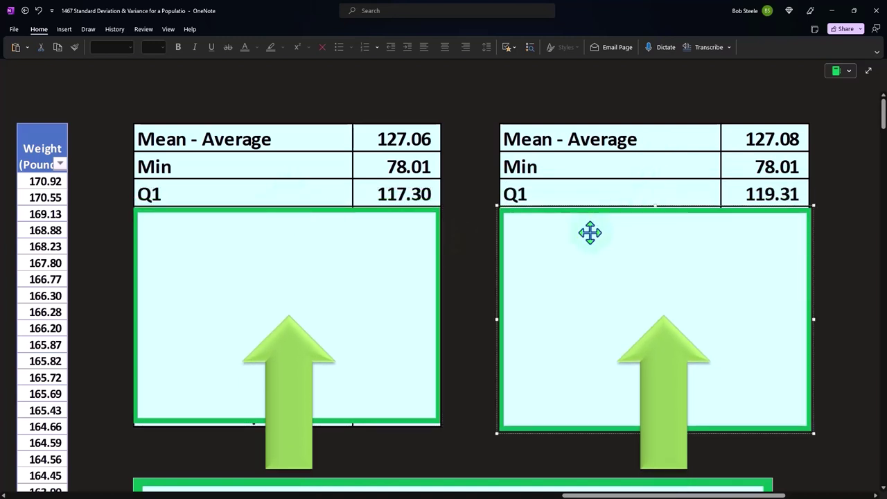
Step: Reveal the Median Q2, Q3 and Max rows in both statistics tables
click(305, 243)
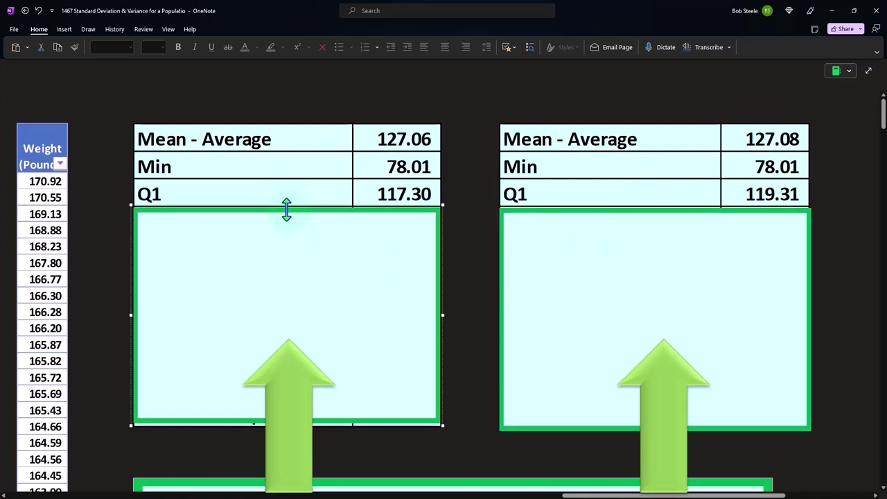
drag(286, 209, 285, 237)
click(670, 215)
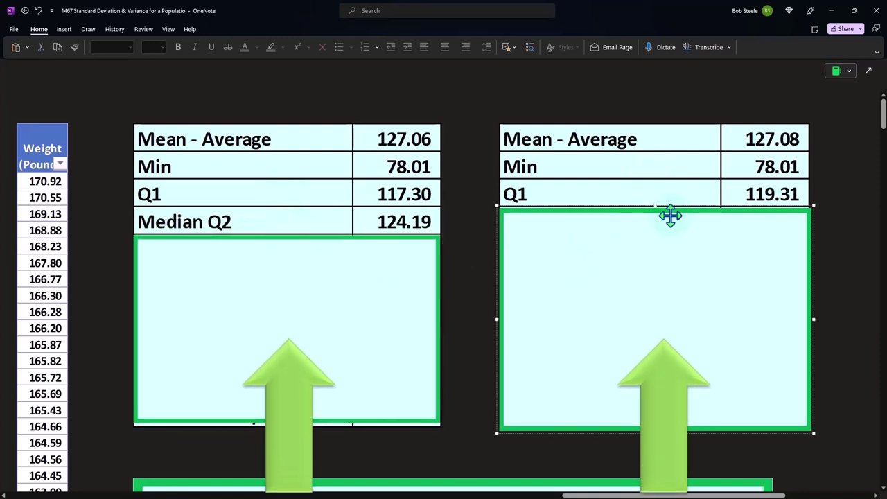
drag(659, 205, 655, 234)
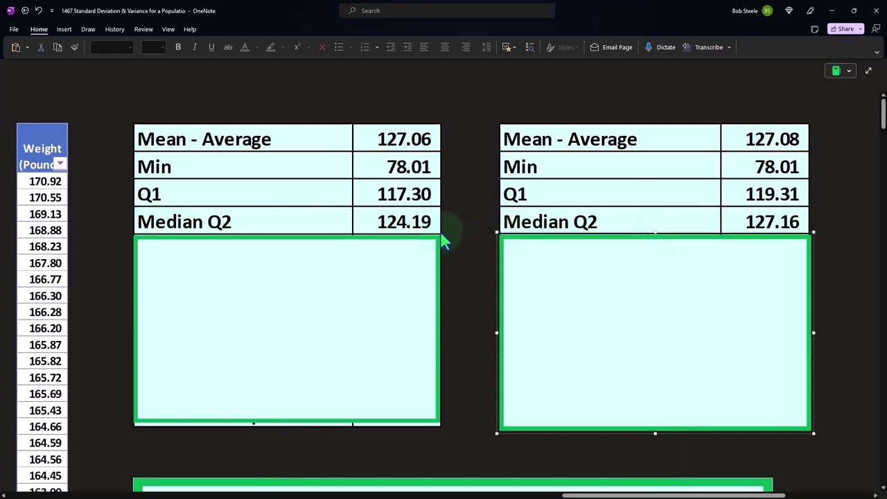
drag(655, 234, 653, 262)
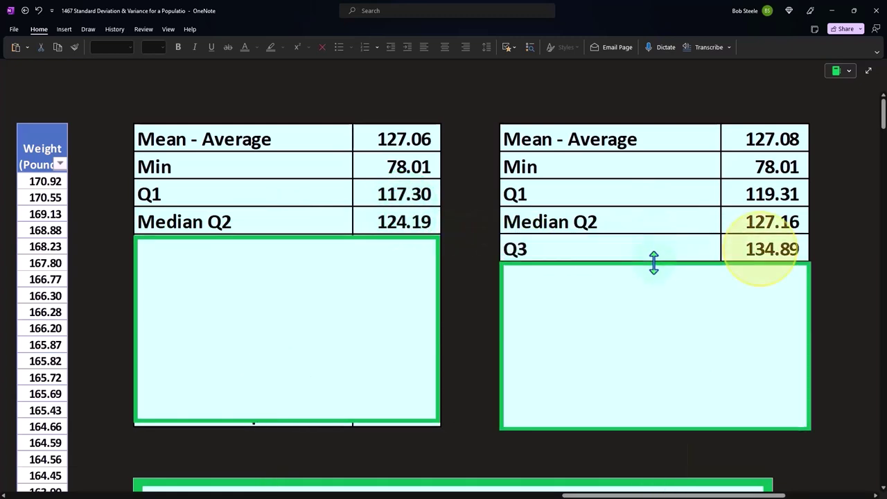
click(299, 236)
drag(291, 232, 293, 262)
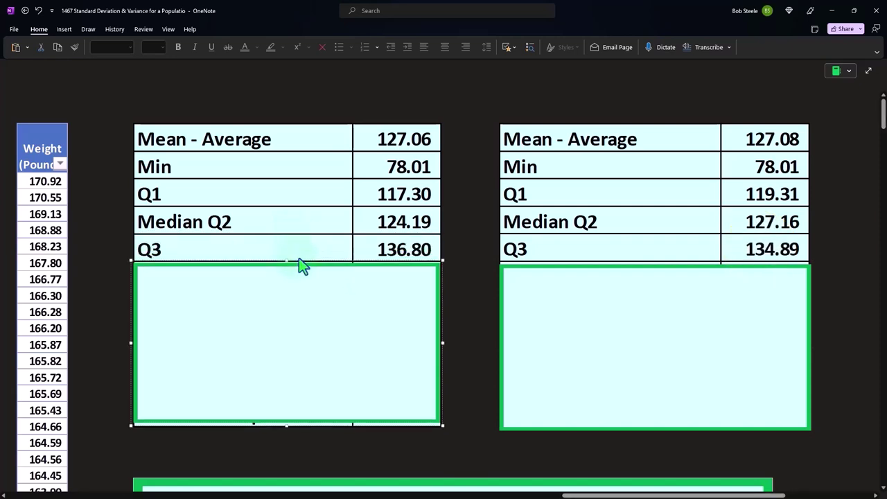
click(641, 293)
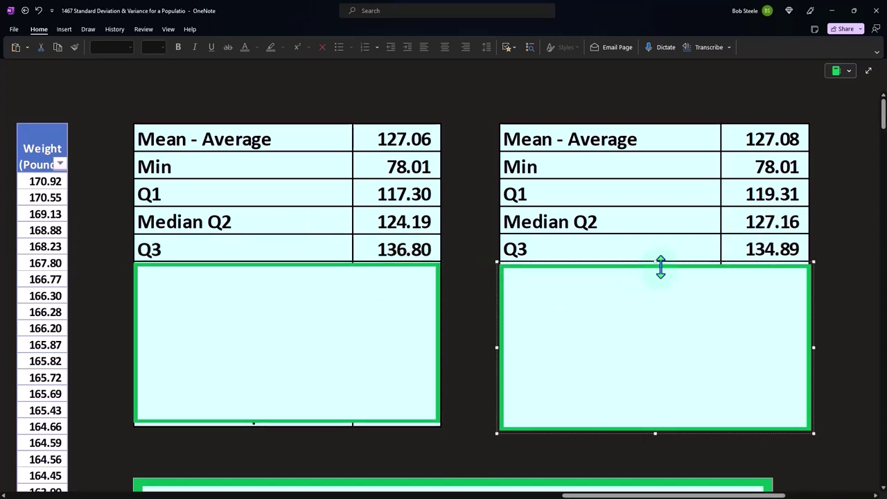
drag(657, 262, 655, 287)
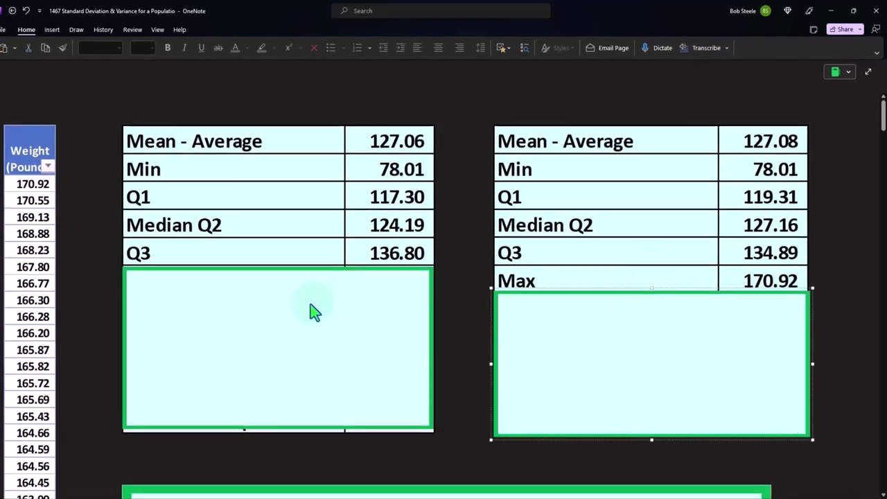
click(279, 265)
drag(250, 277, 262, 299)
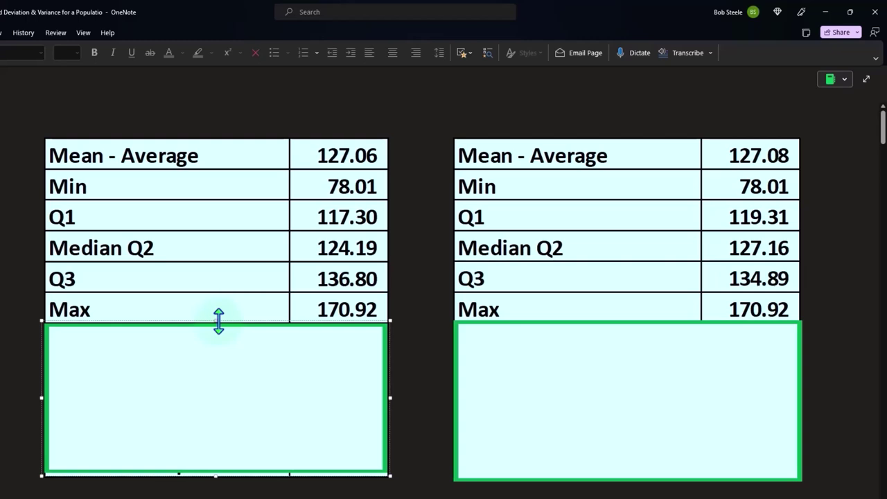
Step: Reveal the Standard Deviation Pop and Variance Pop rows in both statistics tables
drag(219, 320, 218, 352)
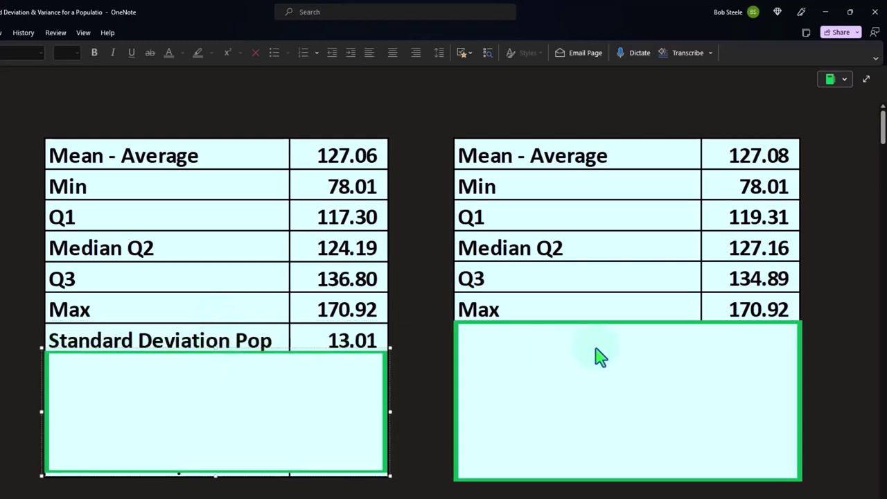
click(623, 334)
drag(627, 323, 628, 357)
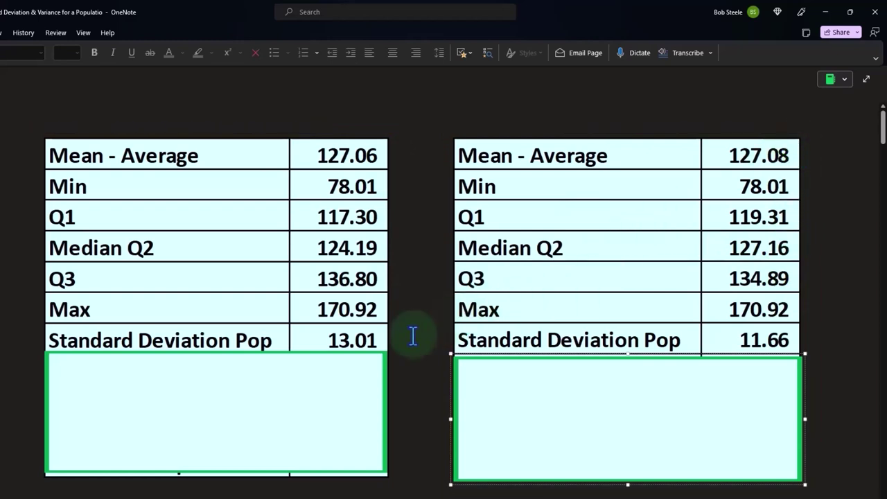
drag(216, 355, 214, 382)
click(617, 375)
drag(626, 359, 626, 385)
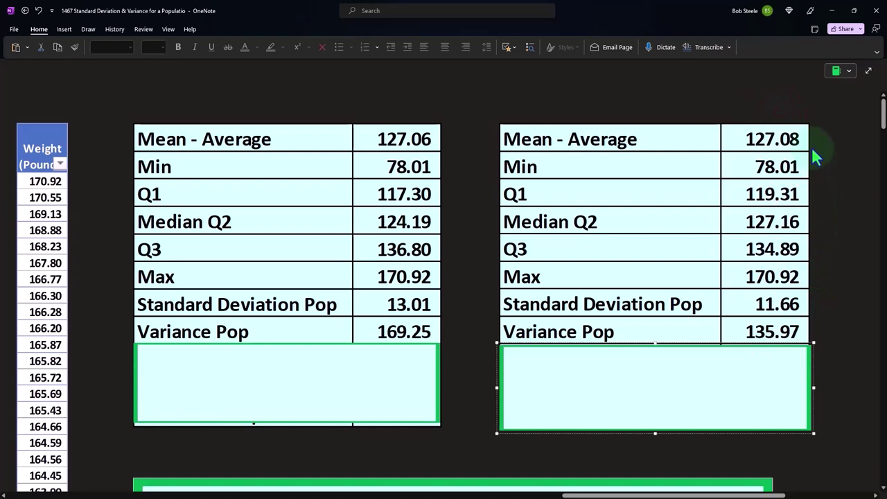
Step: Shrink the last left-table cover and delete it to show the Samp rows
click(281, 345)
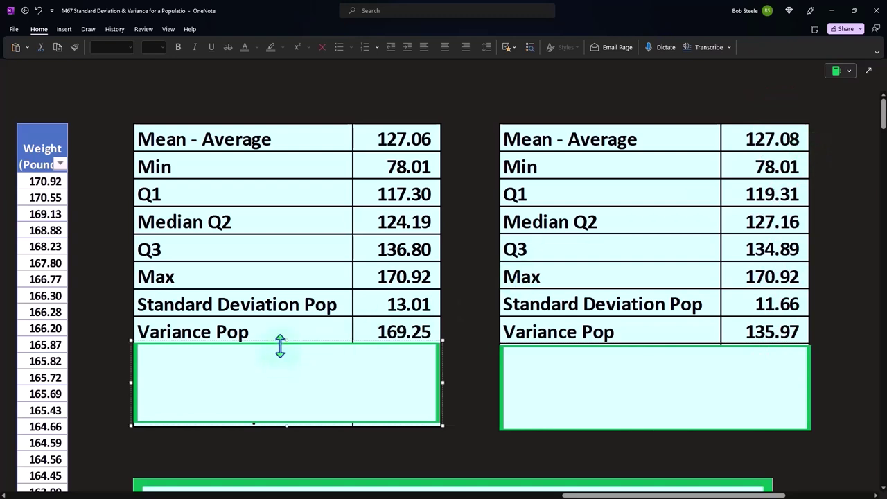
drag(280, 345, 282, 378)
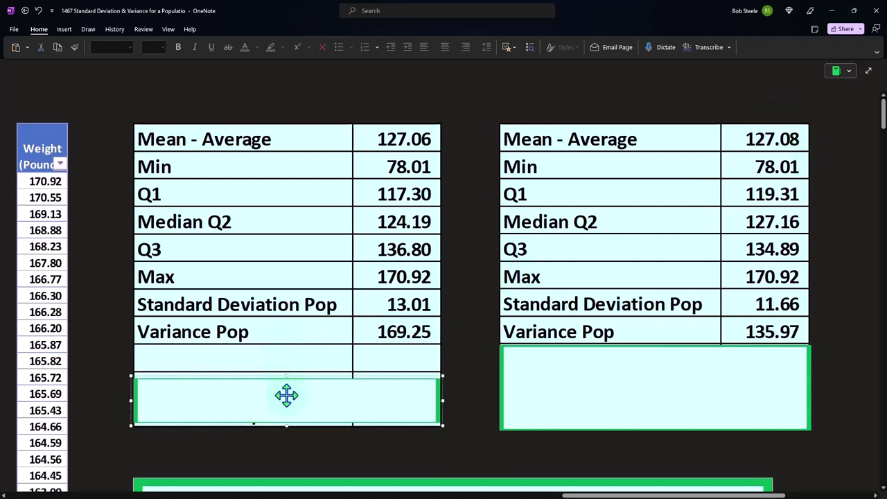
key(Delete)
key(Delete)
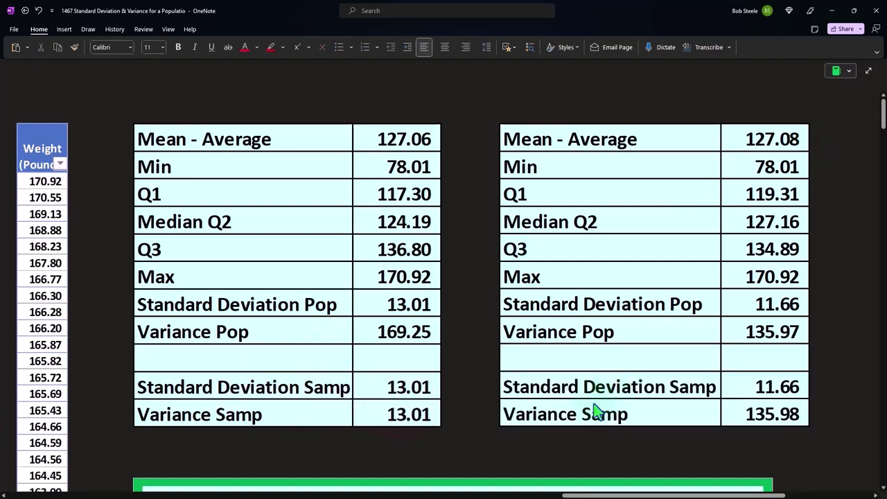
click(731, 401)
Step: Uncover the weight histogram below the statistics tables, then scroll back up to the tables
scroll(429, 388, down, 3)
click(430, 362)
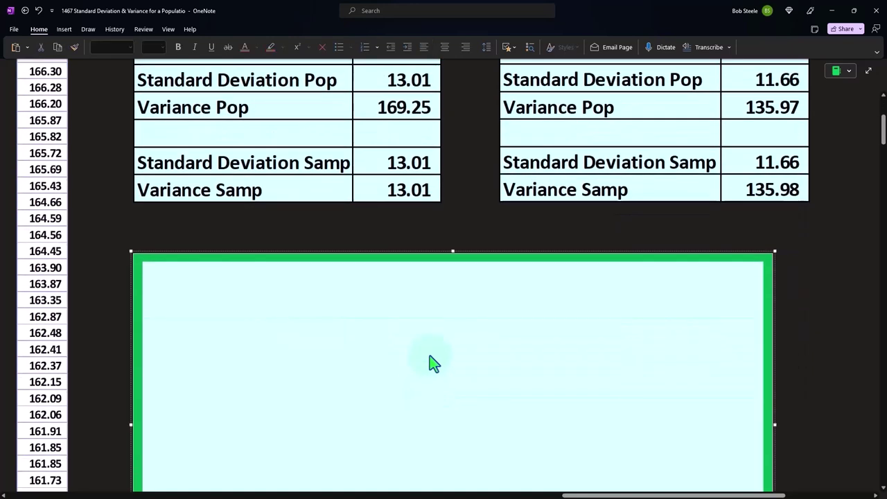
scroll(430, 362, down, 1)
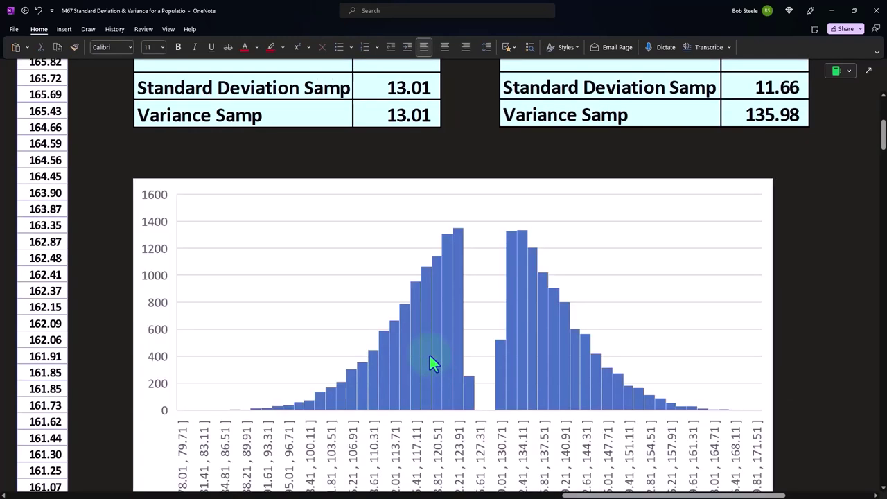
scroll(429, 362, down, 1)
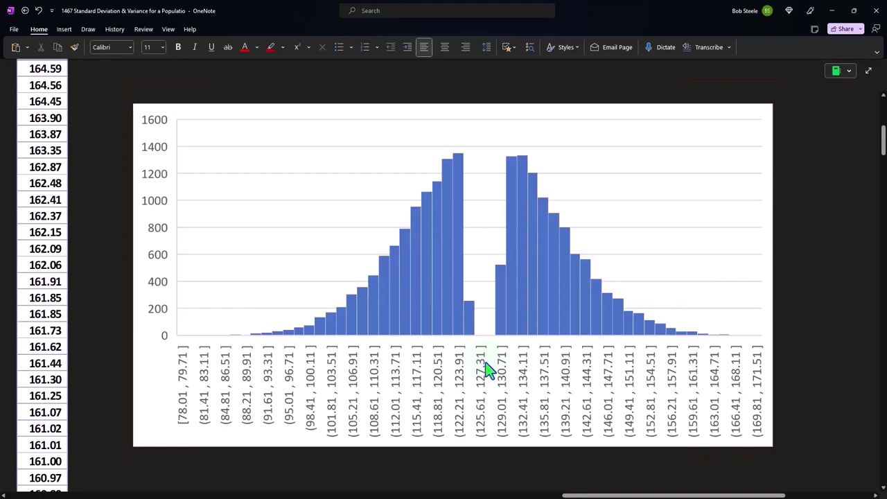
scroll(487, 370, up, 5)
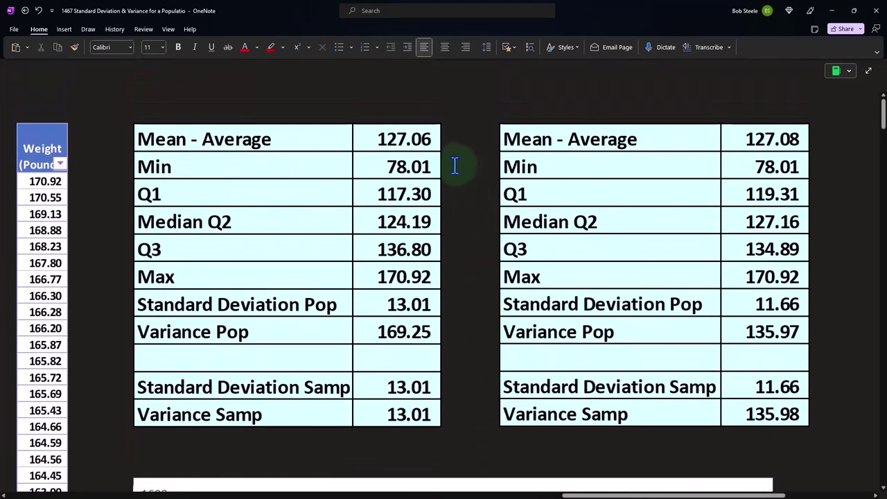
scroll(469, 250, down, 3)
scroll(472, 326, down, 3)
scroll(504, 321, up, 5)
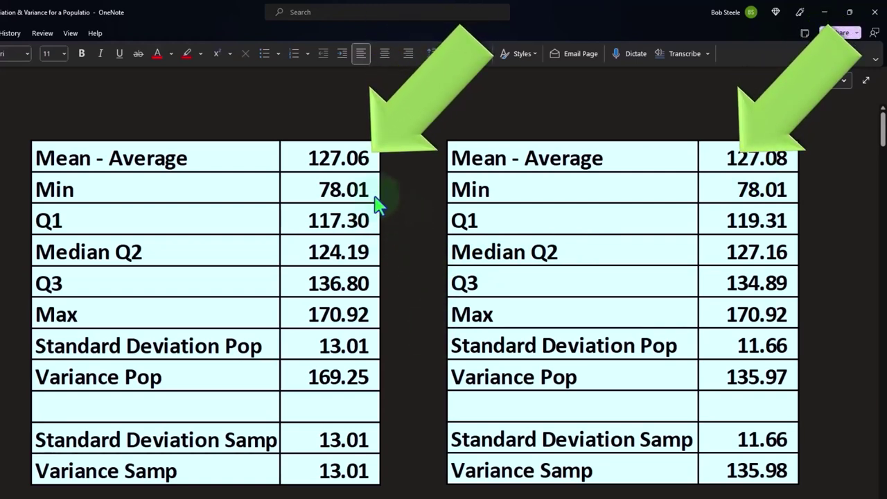
scroll(697, 332, down, 5)
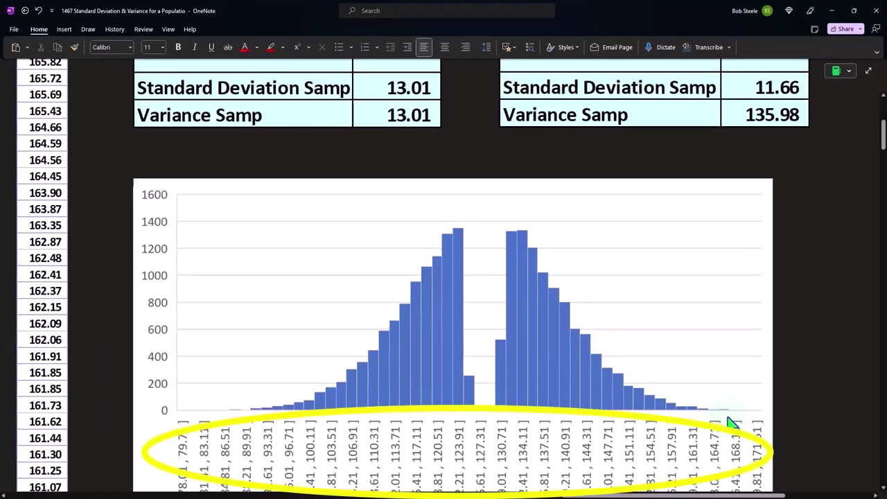
scroll(732, 423, up, 5)
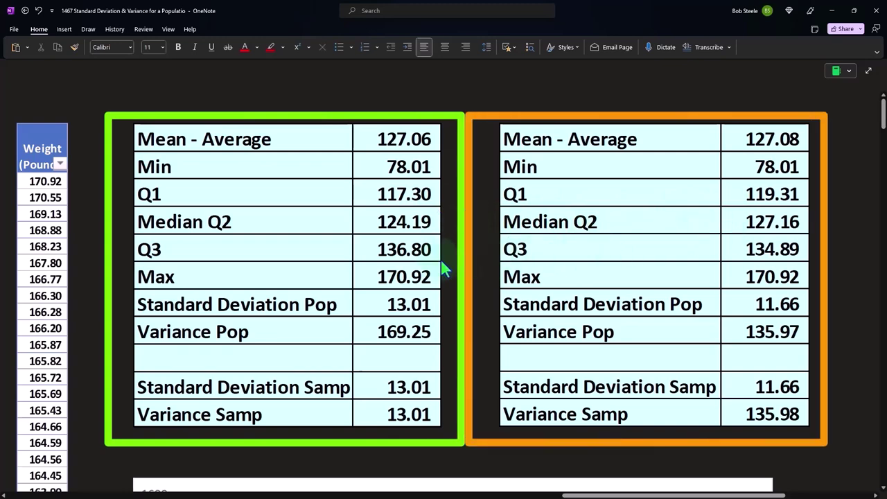
scroll(746, 268, down, 5)
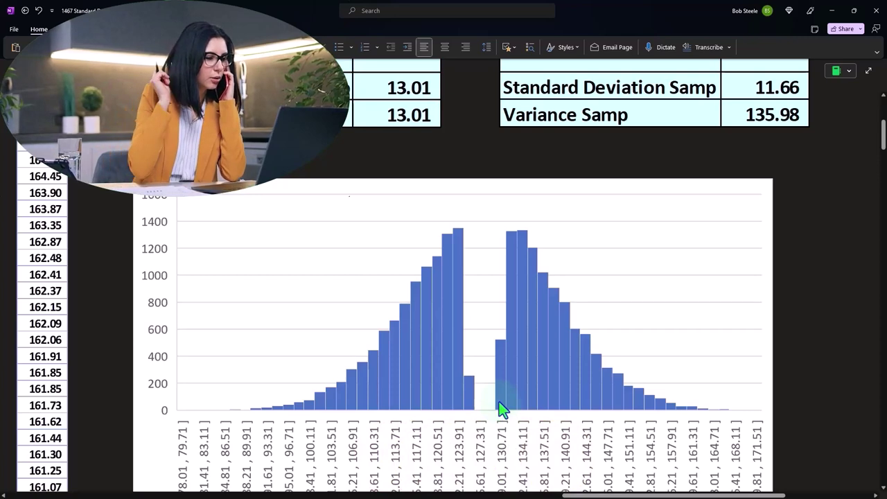
scroll(501, 409, up, 1)
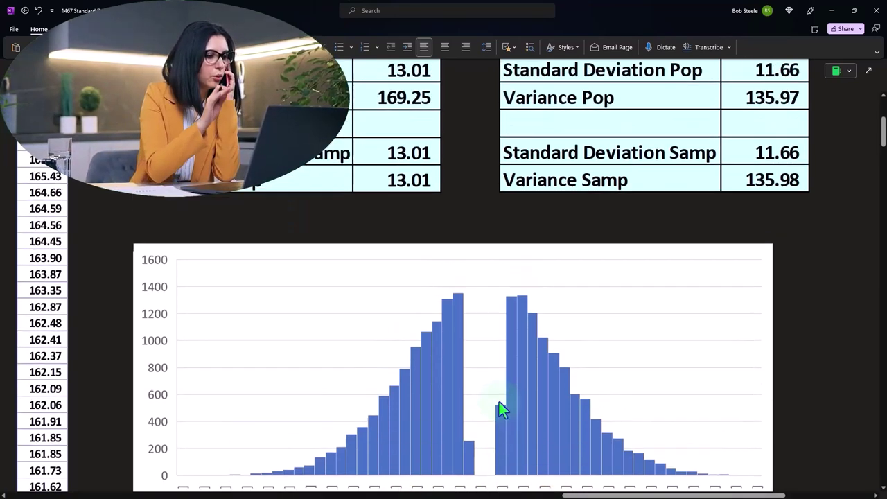
scroll(501, 409, up, 3)
scroll(501, 409, up, 1)
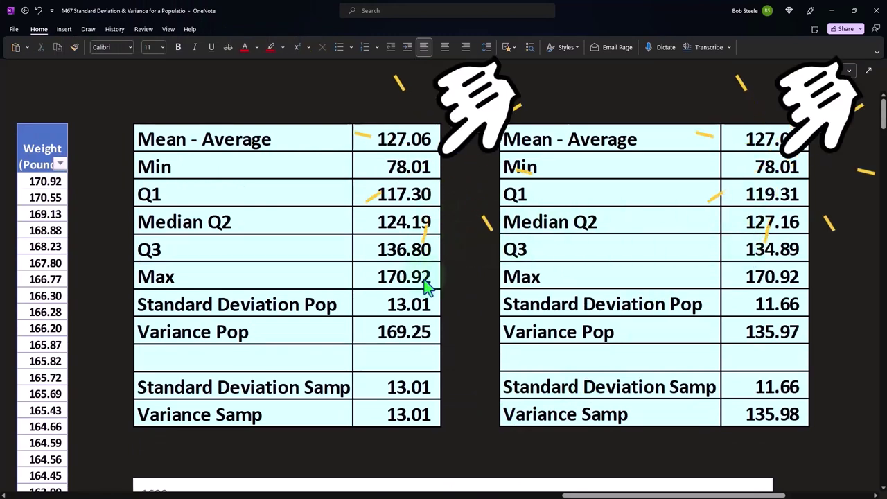
scroll(427, 286, down, 1)
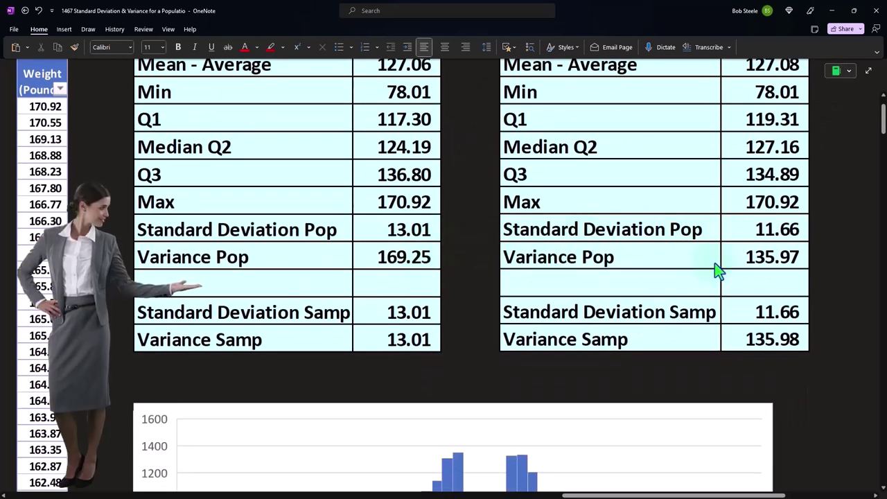
scroll(717, 269, up, 1)
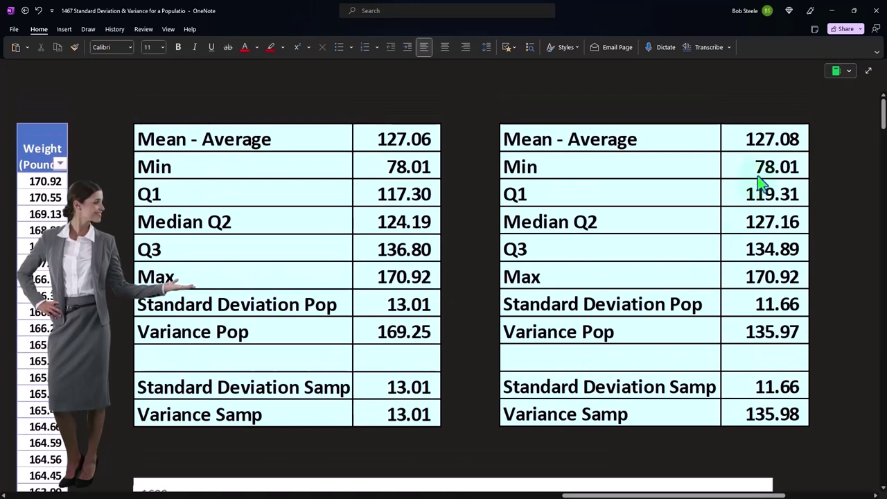
scroll(750, 252, down, 1)
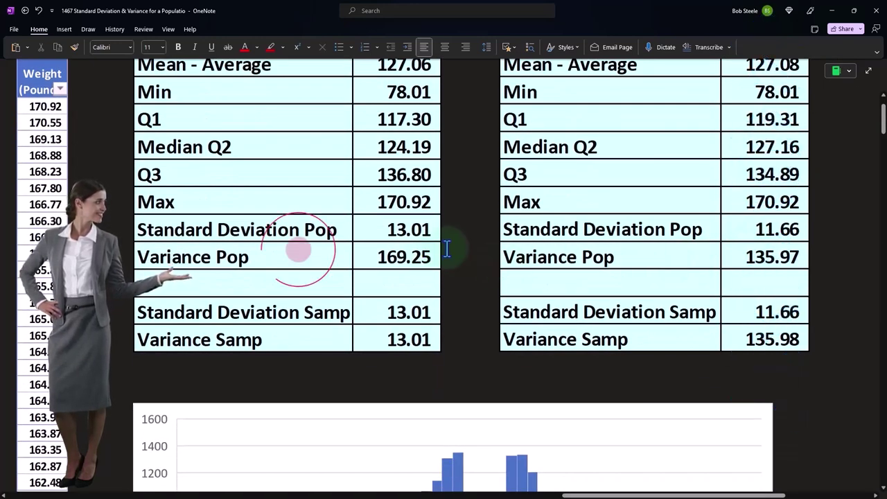
scroll(447, 248, down, 2)
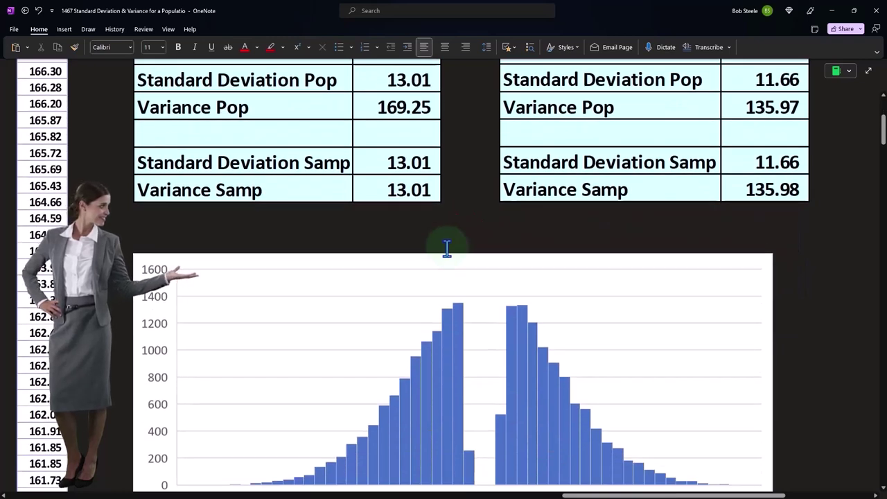
scroll(447, 248, down, 1)
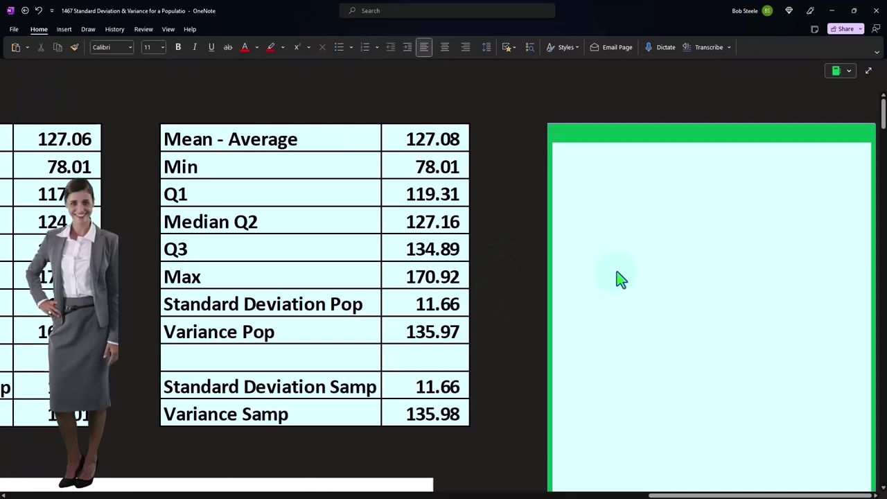
Step: Widen the embedded spreadsheet in three drags to show its Weight, Mean, Difference and Squared columns
click(613, 284)
scroll(596, 326, down, 3)
drag(546, 384, 670, 382)
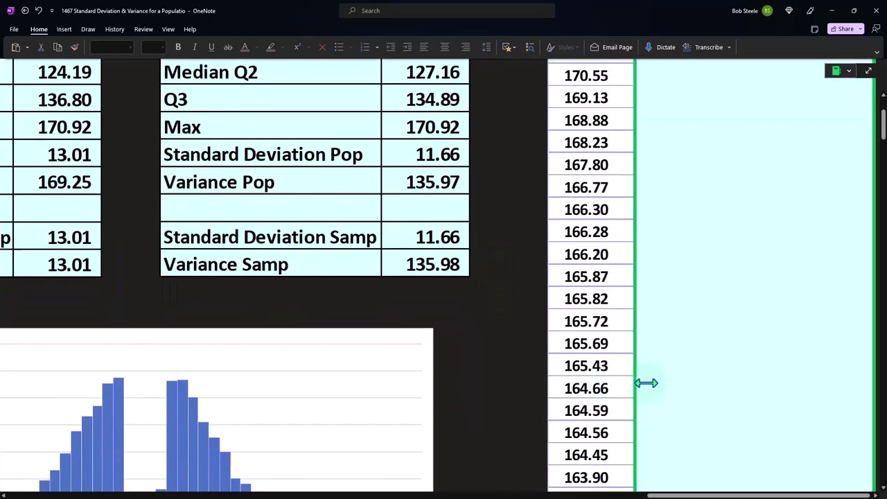
scroll(601, 386, up, 1)
scroll(601, 386, up, 2)
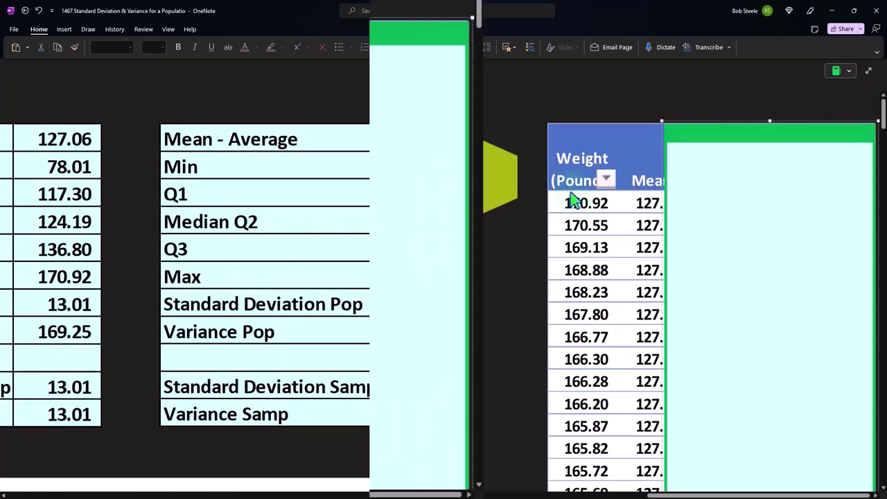
scroll(711, 393, down, 2)
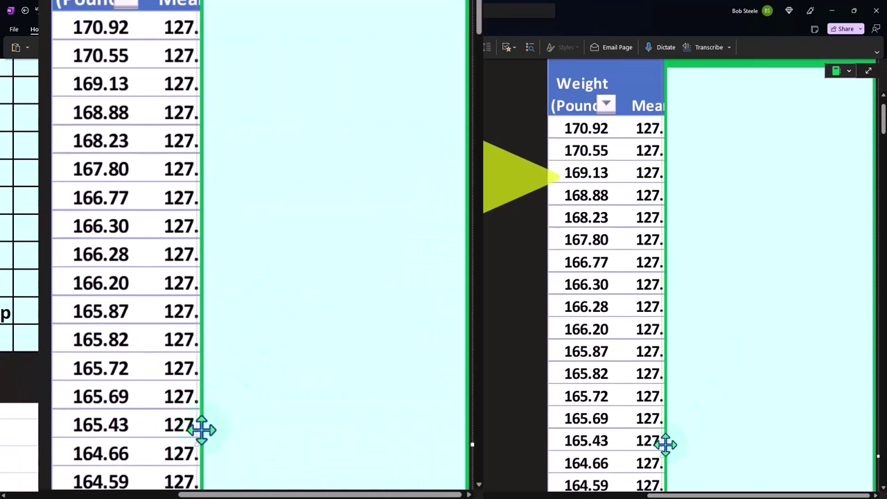
scroll(657, 392, down, 2)
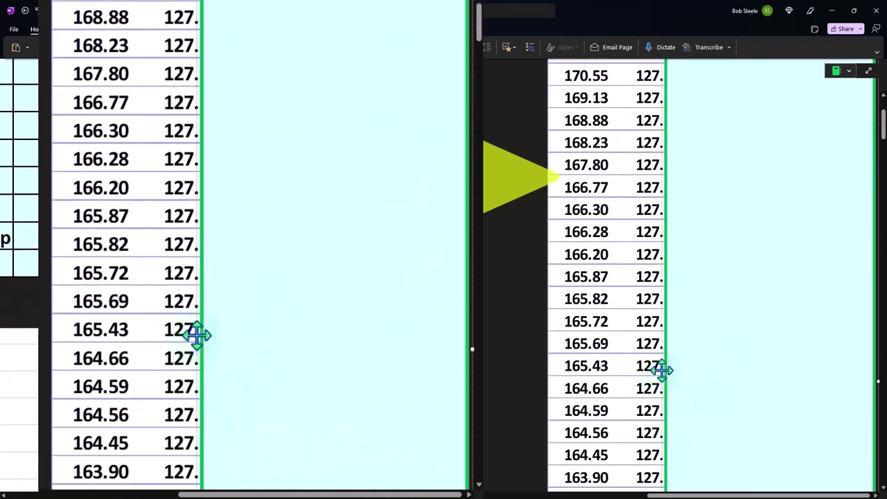
drag(662, 375, 746, 385)
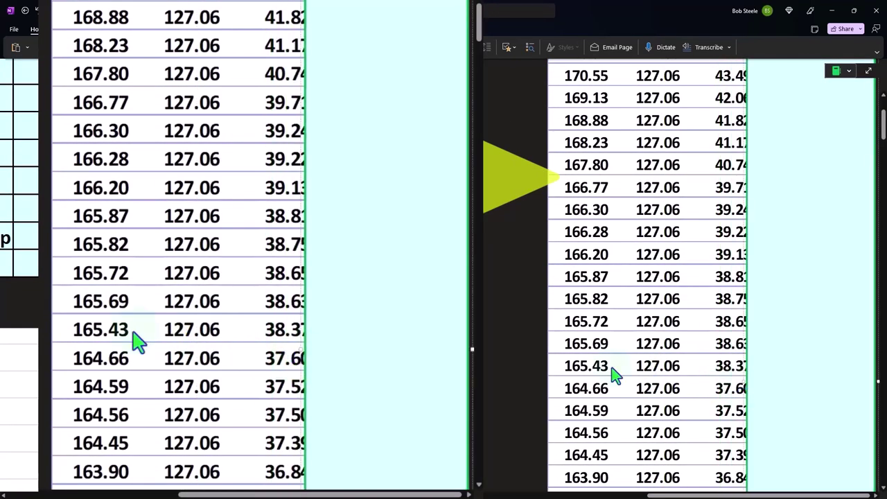
scroll(614, 372, up, 2)
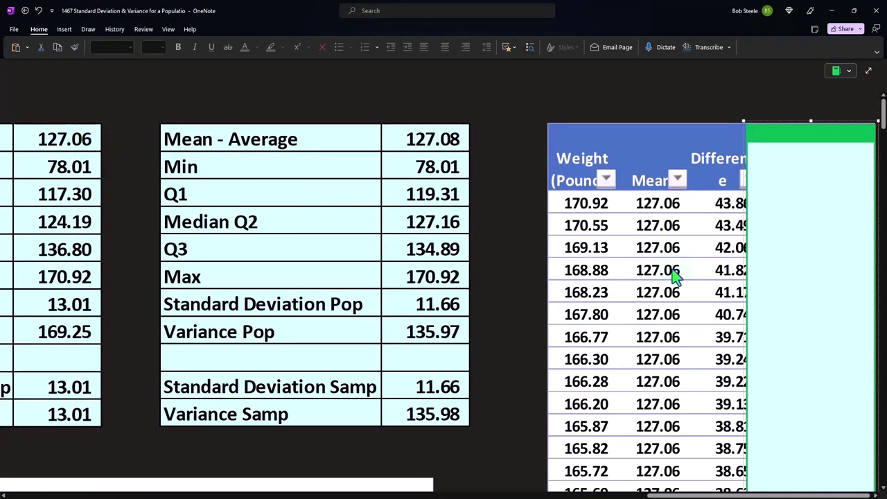
scroll(767, 302, down, 4)
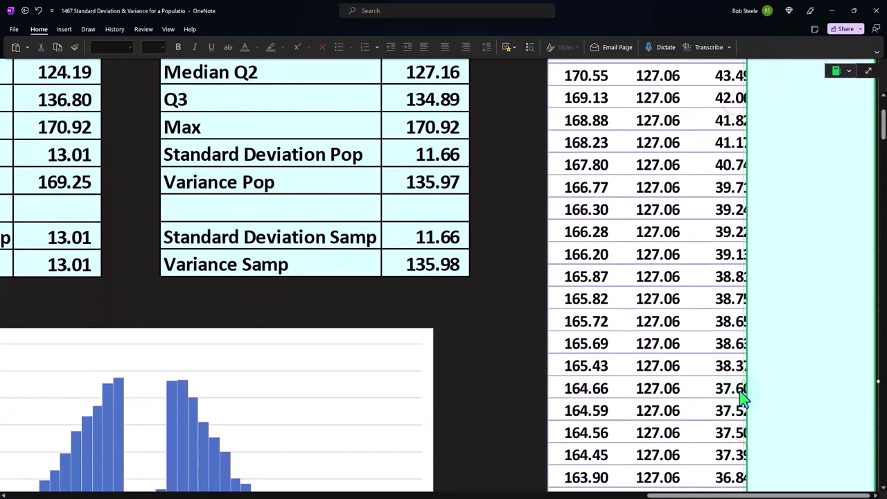
drag(741, 380, 808, 385)
scroll(799, 392, up, 4)
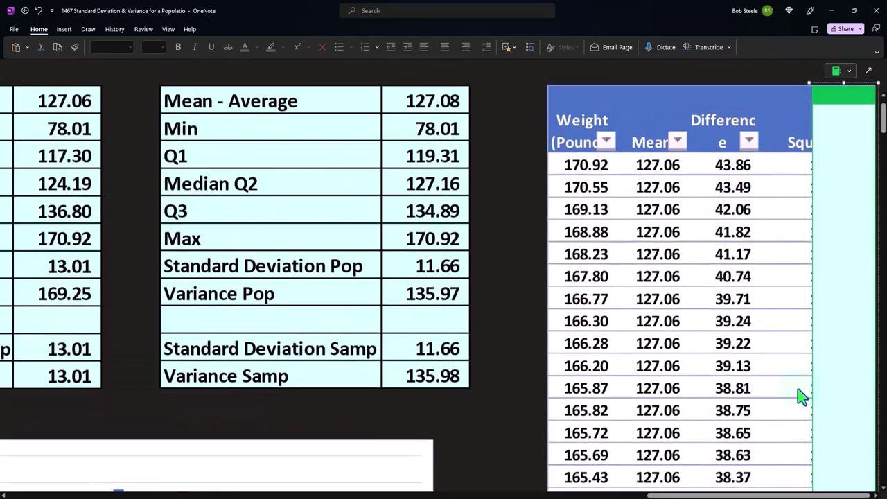
scroll(797, 399, down, 10)
scroll(787, 416, down, 5)
scroll(787, 417, down, 5)
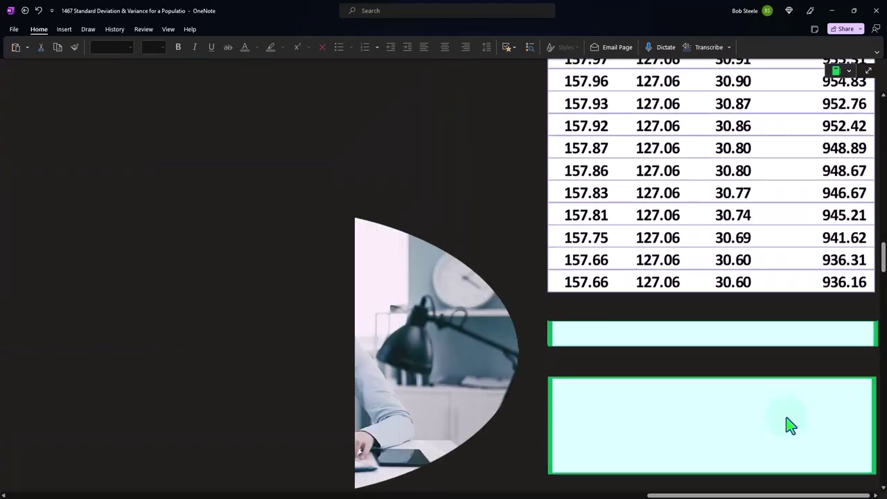
scroll(786, 419, down, 5)
scroll(788, 418, up, 5)
Step: Load the Total row reading 19999, (0.00) and 3,384,827.71, then select the box beneath it
click(731, 246)
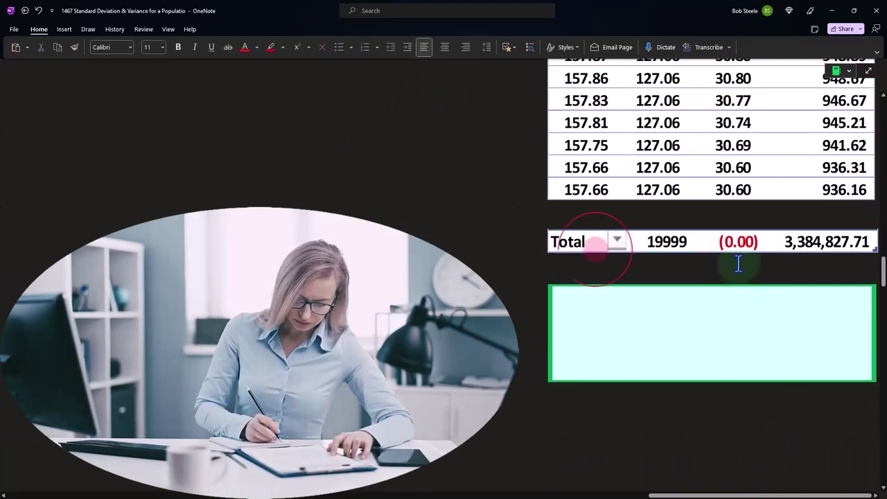
click(737, 260)
scroll(740, 277, up, 5)
scroll(743, 293, up, 3)
scroll(743, 293, up, 3)
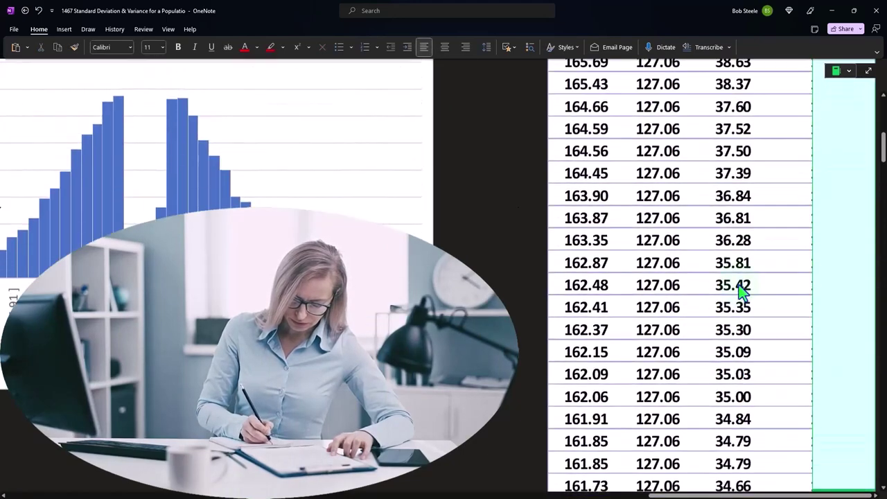
scroll(745, 295, up, 3)
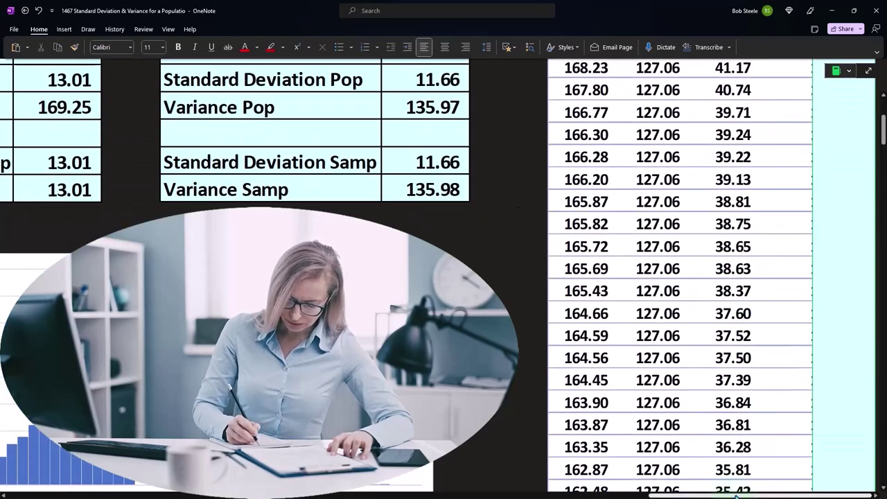
scroll(820, 298, up, 3)
scroll(818, 293, up, 3)
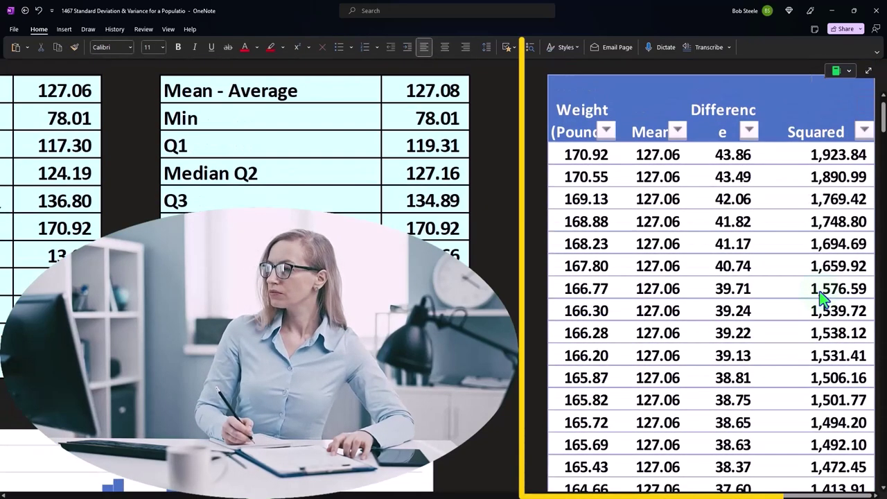
scroll(835, 297, down, 10)
scroll(832, 298, down, 5)
scroll(831, 298, down, 5)
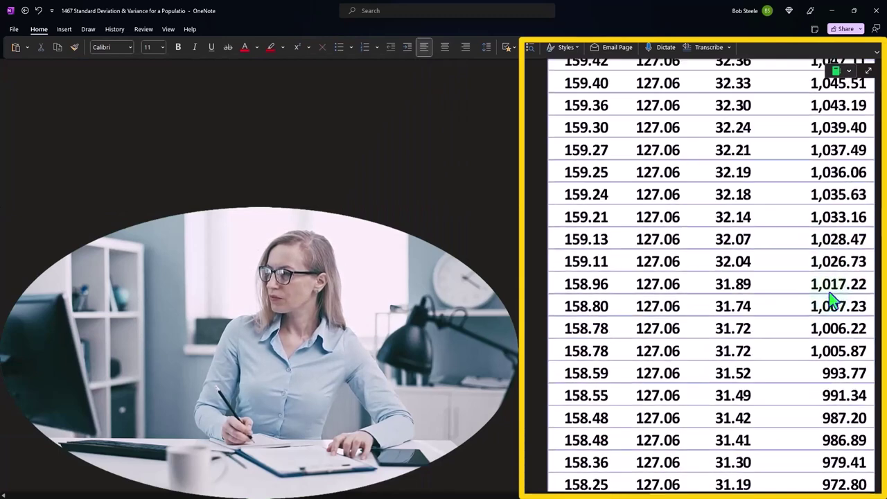
scroll(832, 300, down, 5)
scroll(832, 298, down, 3)
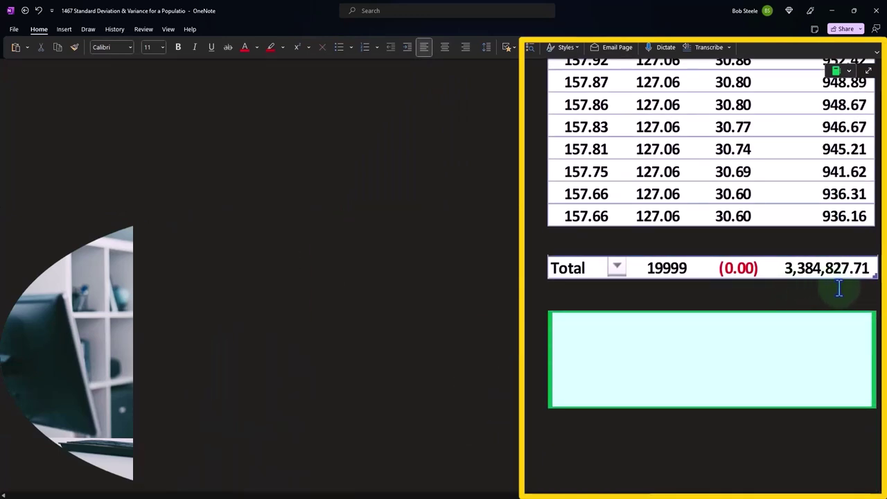
click(824, 365)
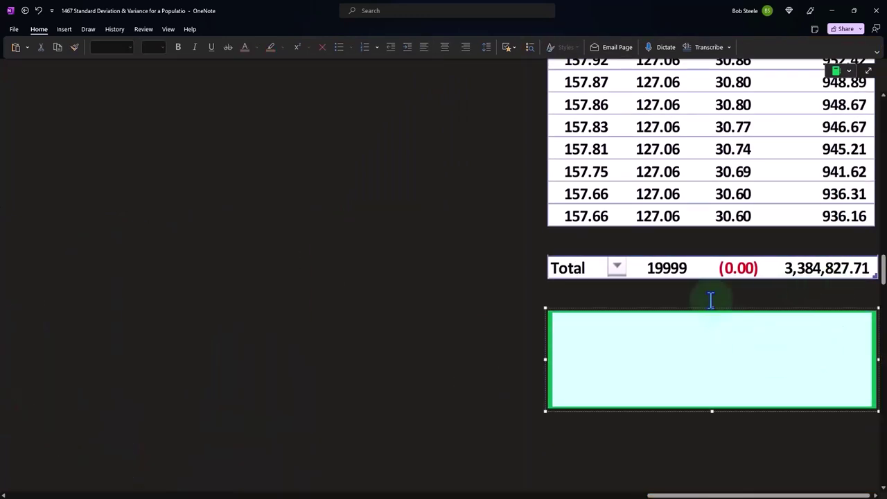
Step: Enlarge the box to show count 19,999, variance 169.25 and σ 13.01, then scroll back up
drag(712, 310, 712, 356)
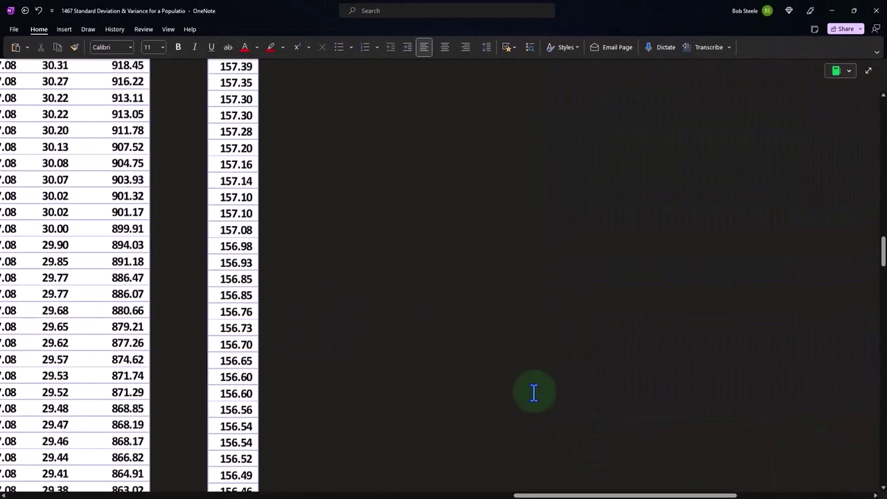
scroll(533, 392, up, 3)
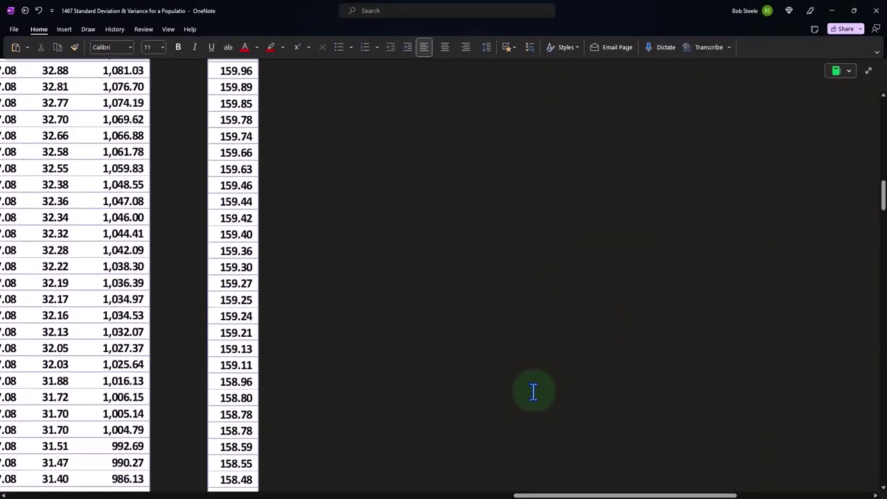
scroll(533, 390, up, 8)
scroll(548, 330, up, 2)
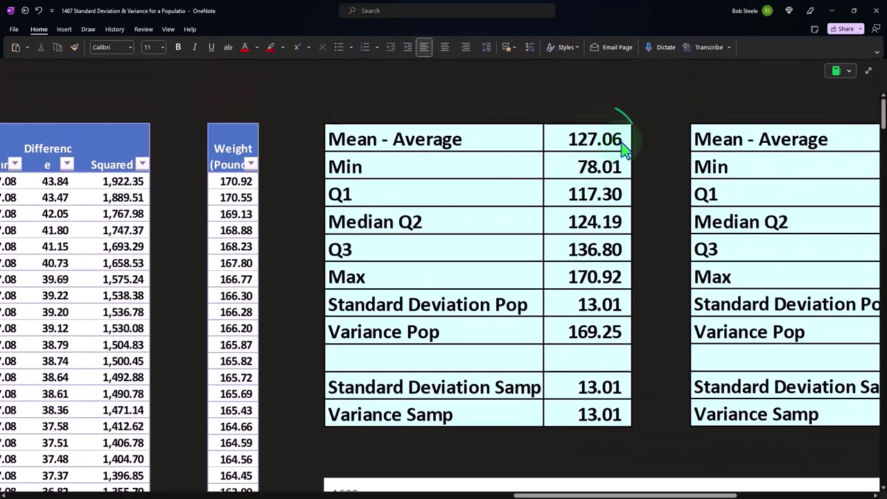